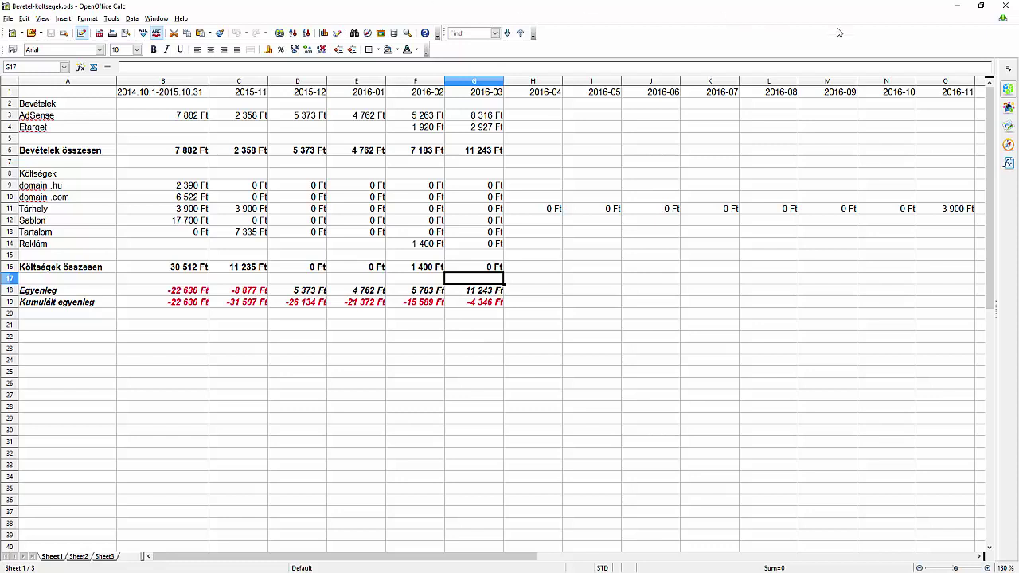
# Look up the April 2016 estimated earnings in the AdSense report and enter 6973 as the AdSense income for 2016-04 in OpenOffice Calc
pyautogui.moveTo(546, 119); pyautogui.dragTo(592, 128)
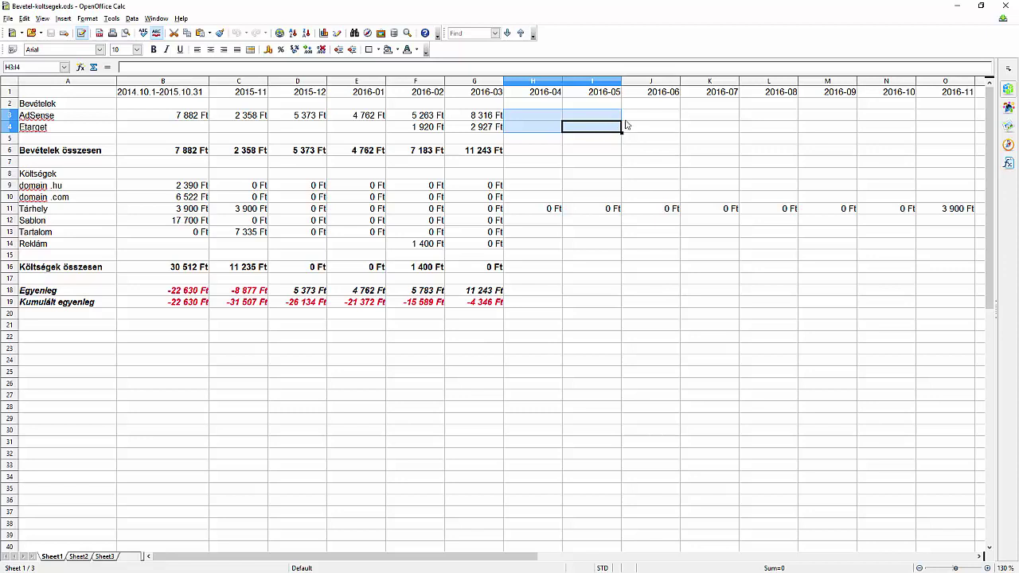
pyautogui.click(661, 117)
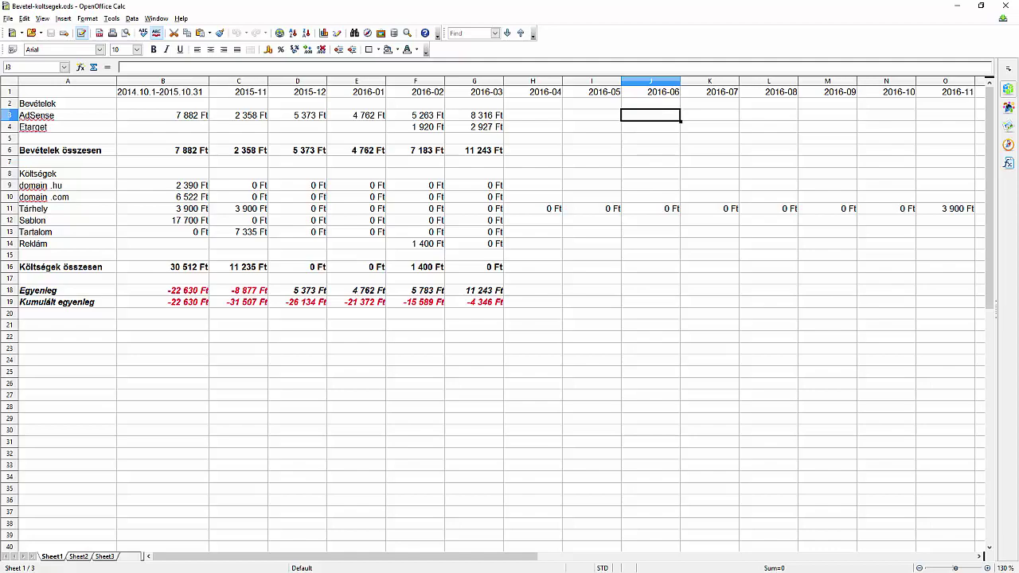
pyautogui.hotkey('alt', 'Tab')
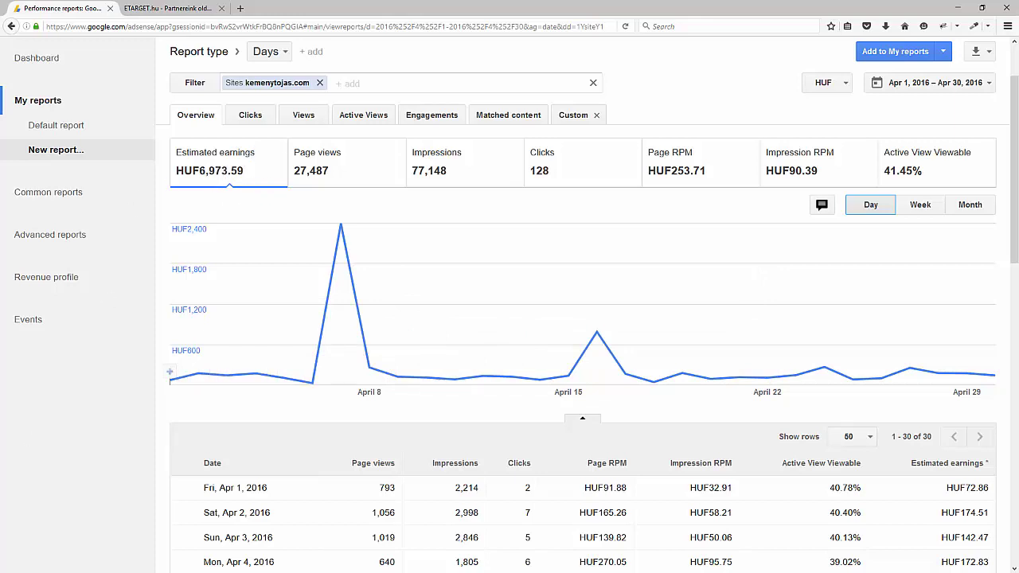
pyautogui.hotkey('alt', 'Tab')
pyautogui.click(533, 115)
pyautogui.write('6 ')
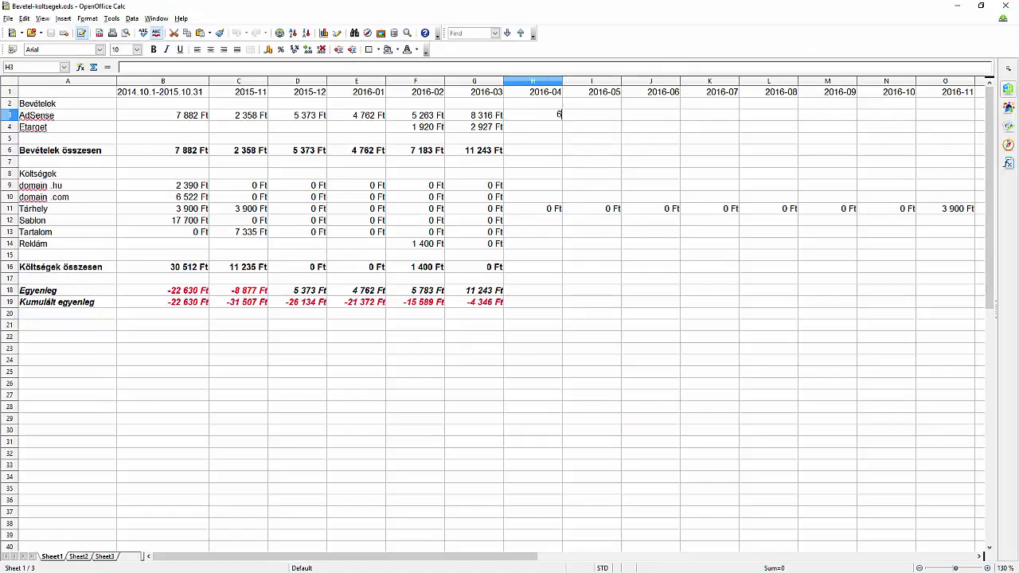
pyautogui.write('973')
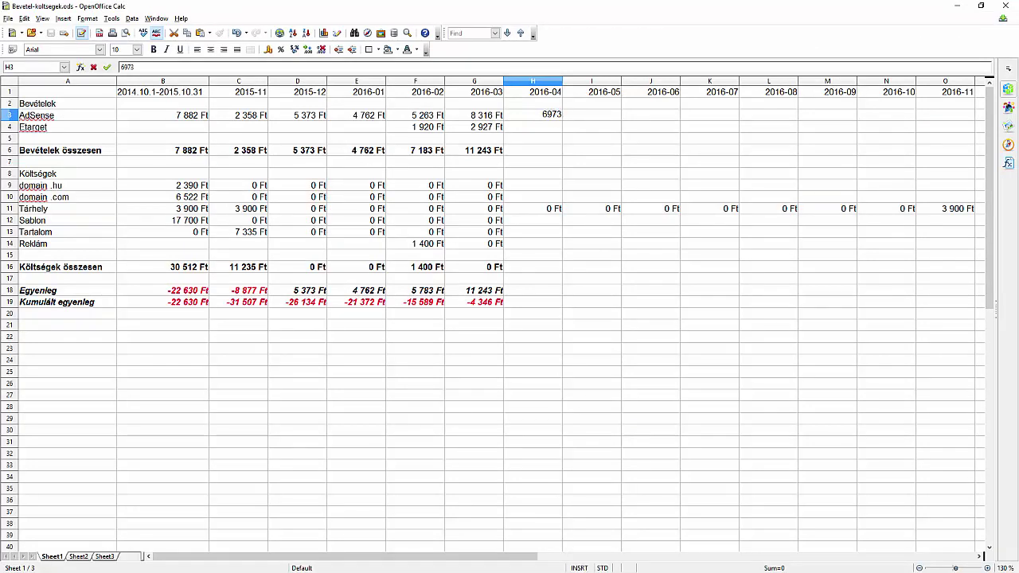
pyautogui.press('Return')
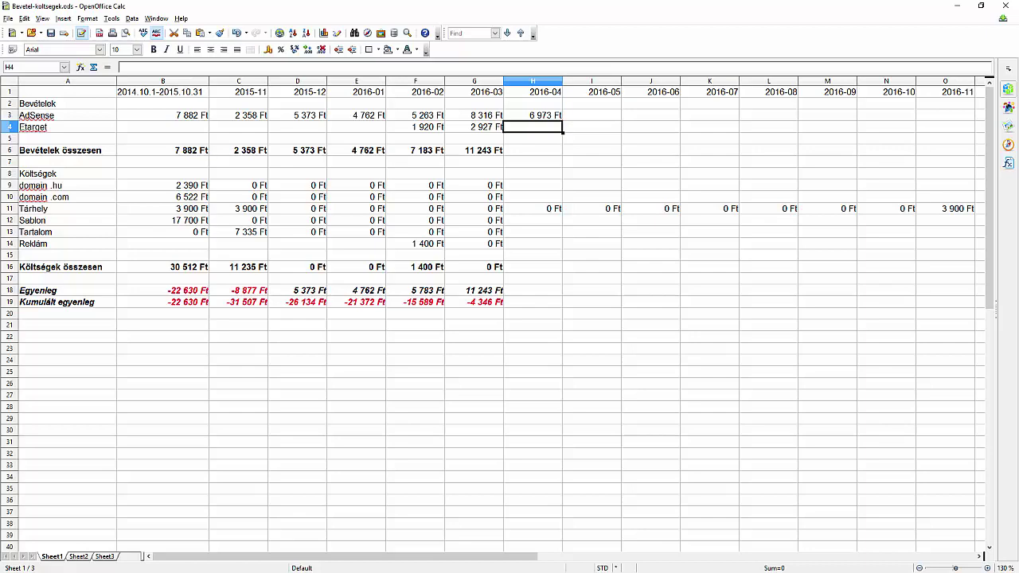
# Review AdSense's daily April earnings, check kemenytojas.com's April commission on the ETARGET statistics page, and enter 2411 as the 2016-04 Etarget income in Calc
pyautogui.hotkey('alt', 'Tab')
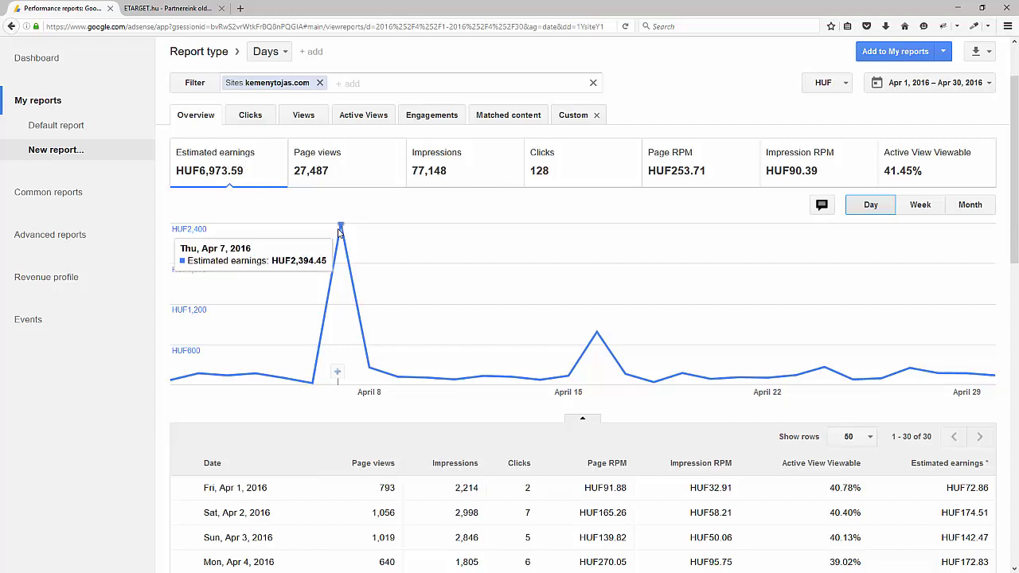
pyautogui.scroll(-3, 294, 402)
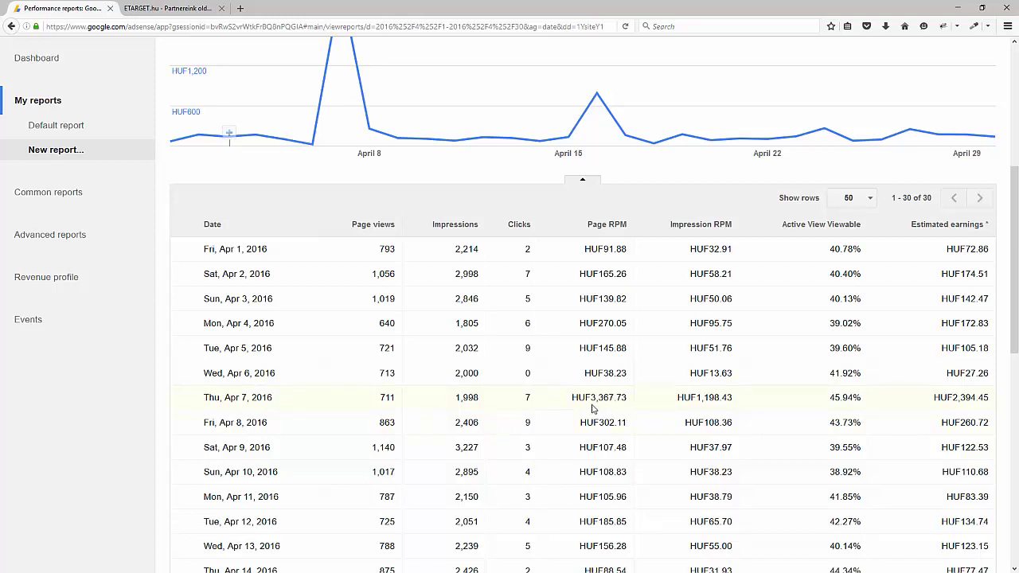
pyautogui.scroll(5, 509, 318)
pyautogui.moveTo(344, 309)
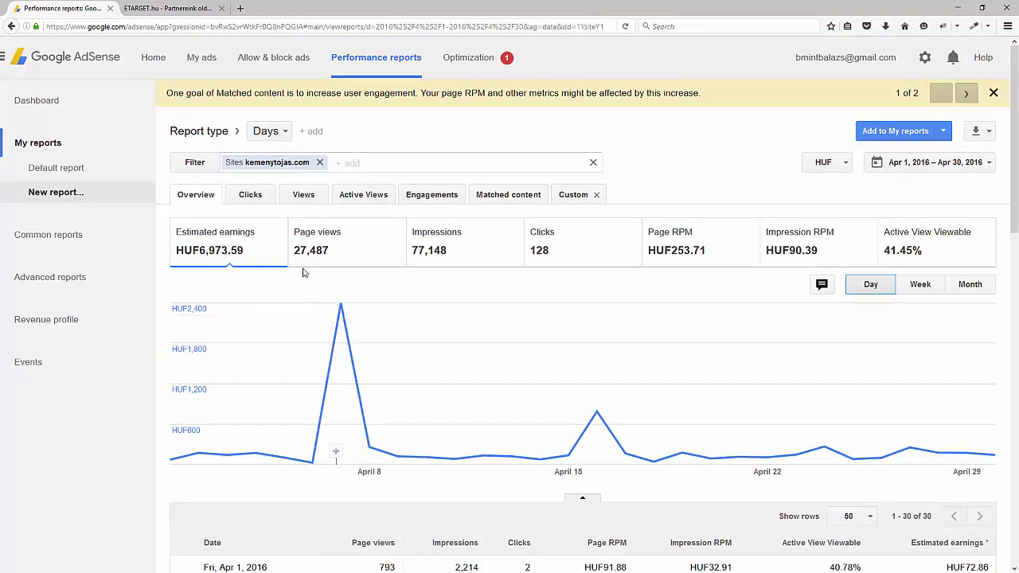
pyautogui.click(167, 8)
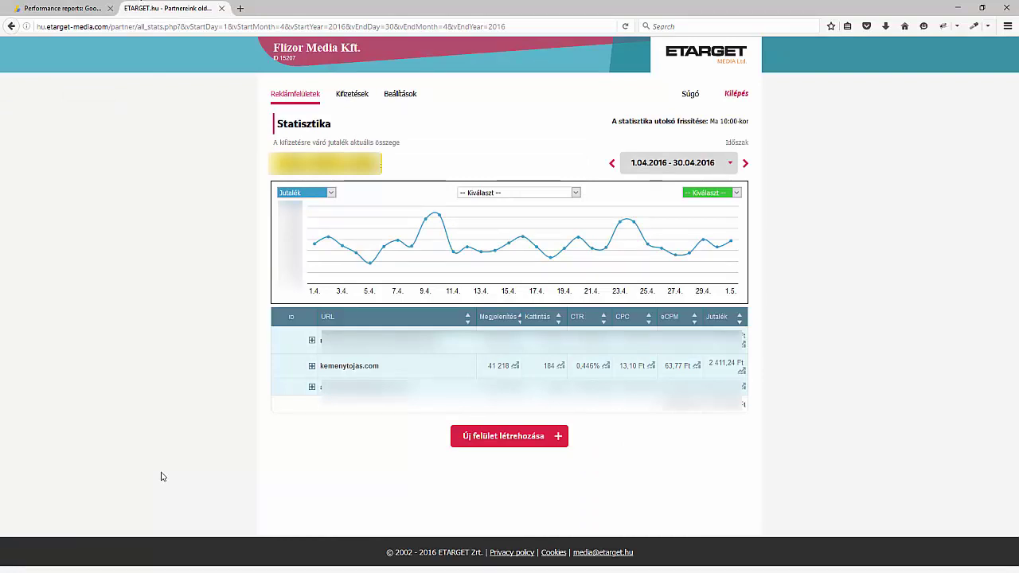
pyautogui.hotkey('alt', 'Tab')
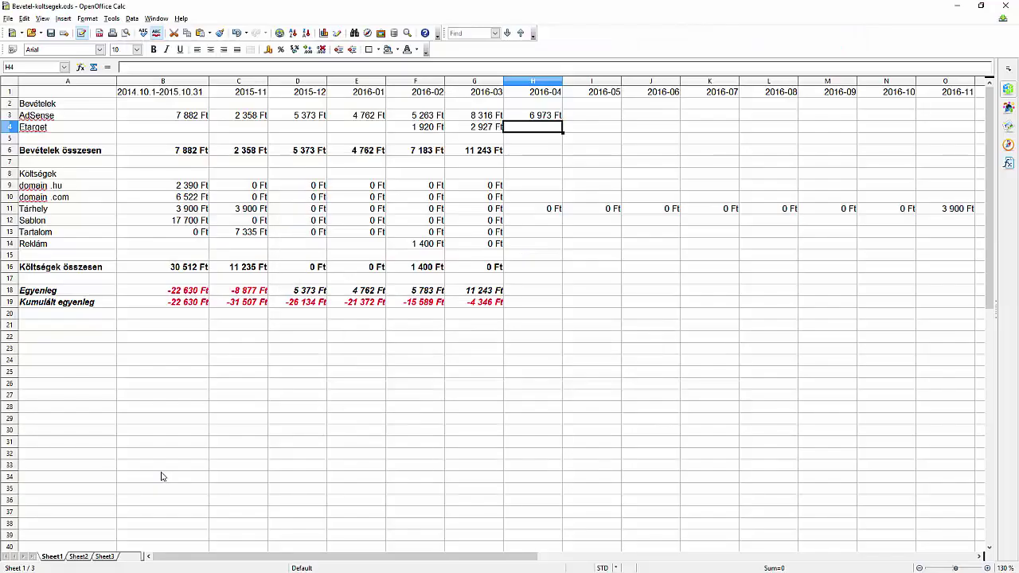
pyautogui.write('2411')
pyautogui.press('Return')
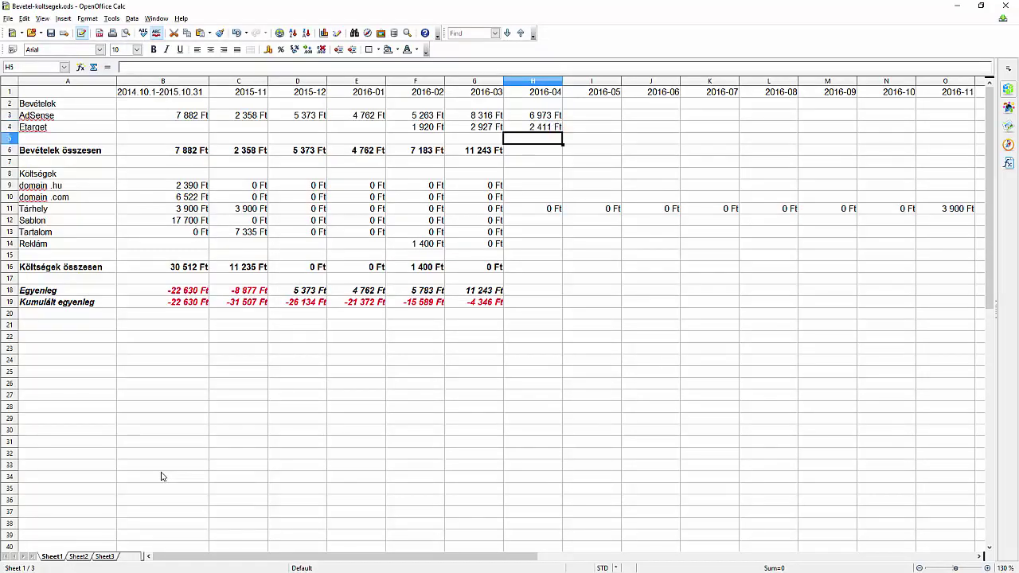
# Copy the total income formula (Bevételek összesen) from the 2016-03 column into the 2016-04 column
pyautogui.press('Return')
pyautogui.press('Left')
pyautogui.hotkey('ctrl', 'c')
pyautogui.press('Right')
pyautogui.hotkey('ctrl', 'v')
pyautogui.press('Down')
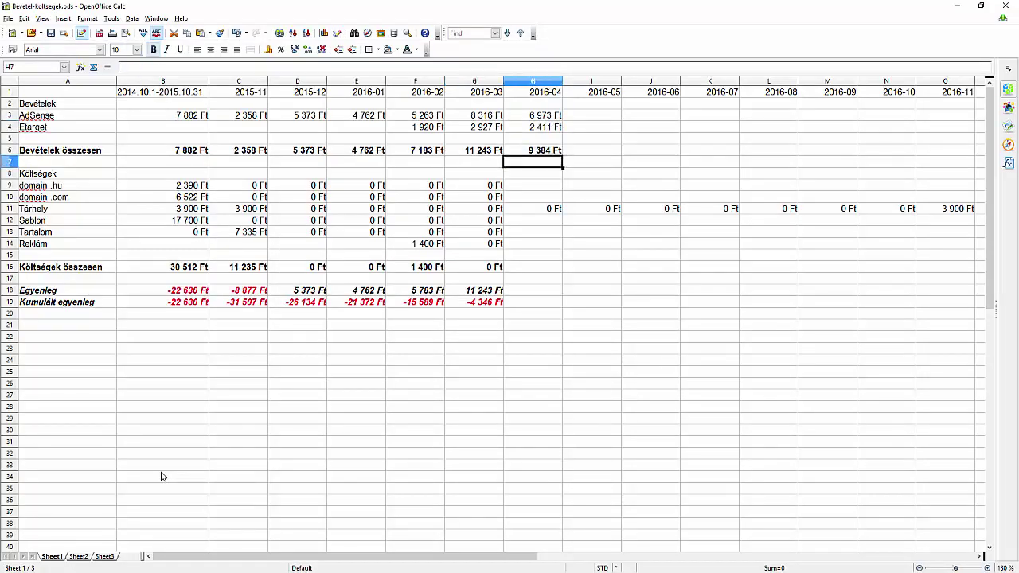
# Enter 0 for all six cost items of 2016-04, from domain .hu down to Reklám
pyautogui.press('Down')
pyautogui.press('Down')
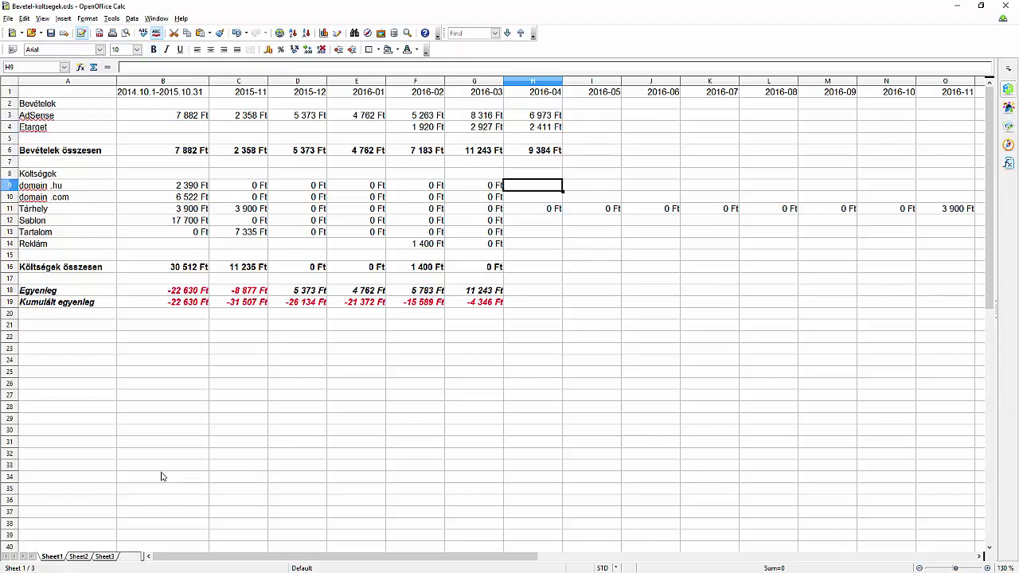
pyautogui.write('0')
pyautogui.press('Return')
pyautogui.write('0')
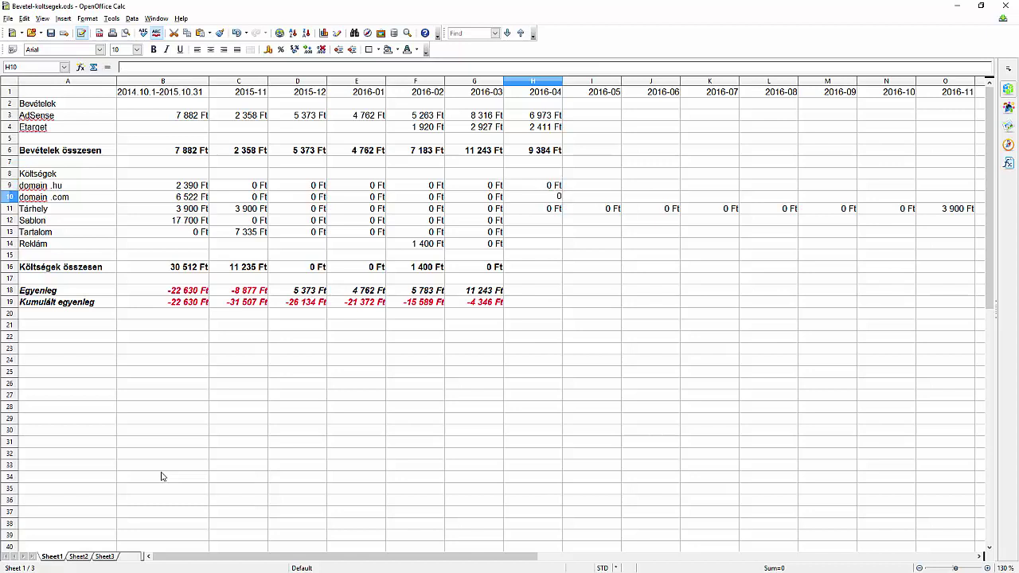
pyautogui.press('Return')
pyautogui.write('0')
pyautogui.press('Return')
pyautogui.write('0')
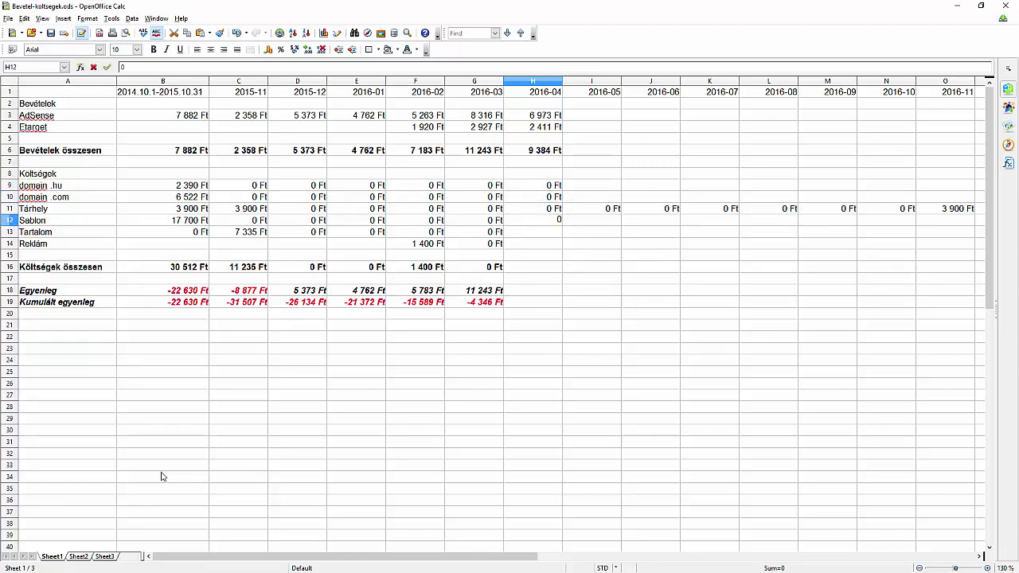
pyautogui.press('Return')
pyautogui.write('0')
pyautogui.press('Return')
pyautogui.write('0')
pyautogui.press('Return')
# Copy the total costs formula (Költségek összesen) from the 2016-03 column into the 2016-04 column
pyautogui.press('Down')
pyautogui.press('Left')
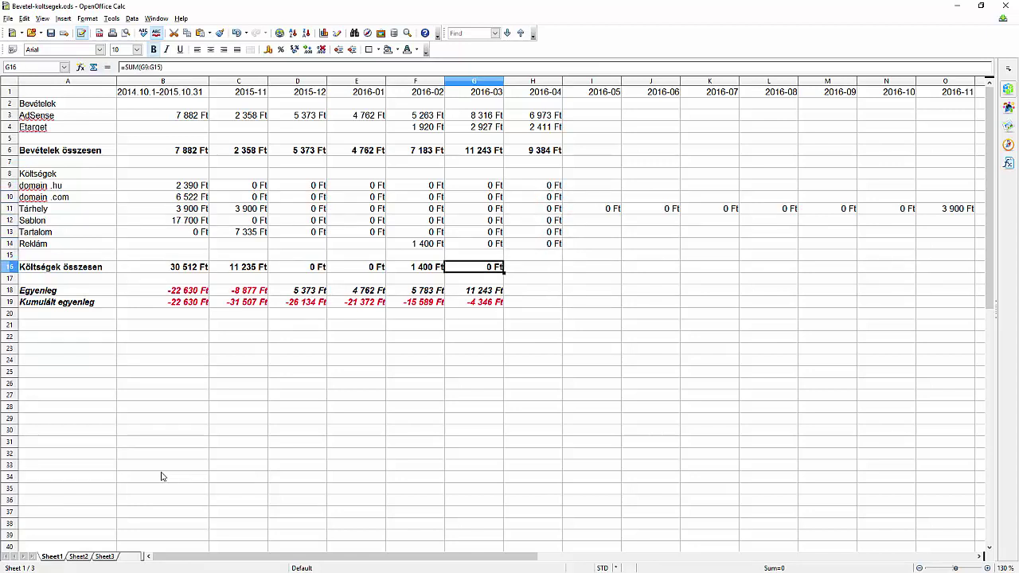
pyautogui.hotkey('ctrl', 'c')
pyautogui.press('Right')
pyautogui.hotkey('ctrl', 'v')
# Copy the Egyenleg and Kumulált egyenleg formulas from the 2016-03 column into the 2016-04 column
pyautogui.press('Down')
pyautogui.press('Down')
pyautogui.press('Left')
pyautogui.hotkey('shift', 'Down')
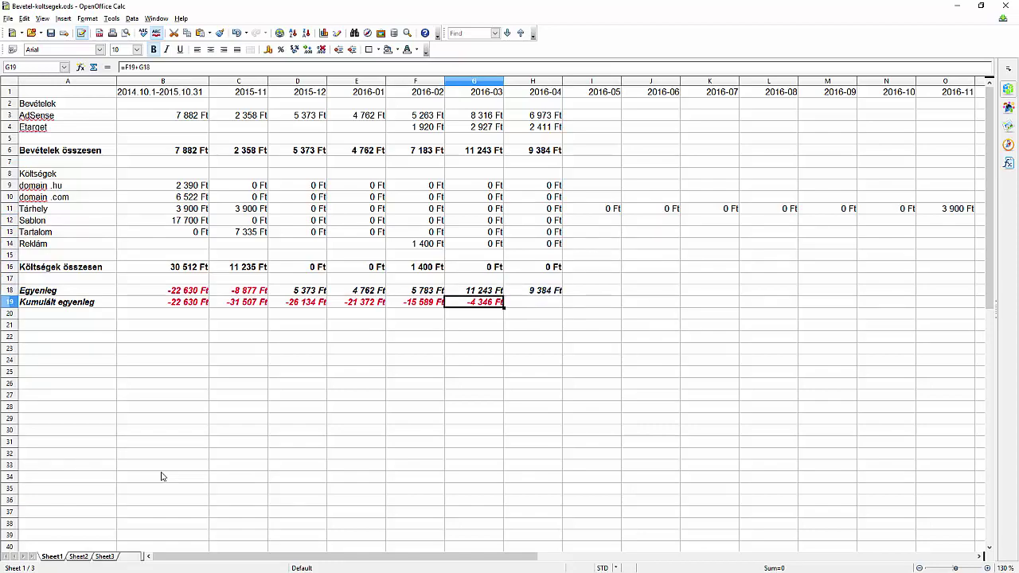
pyautogui.hotkey('ctrl', 'c')
pyautogui.press('Right')
pyautogui.hotkey('ctrl', 'v')
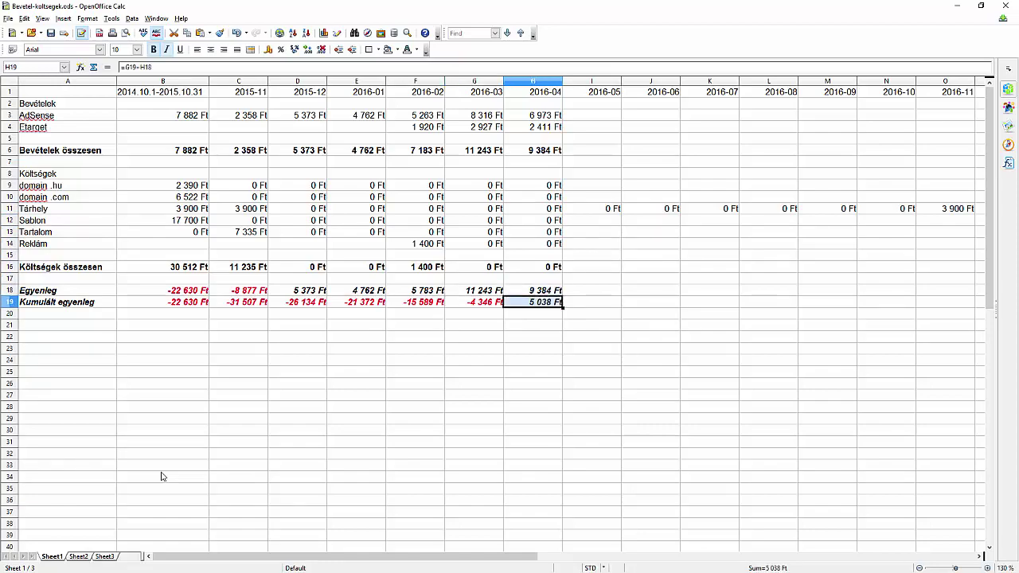
pyautogui.press('Right')
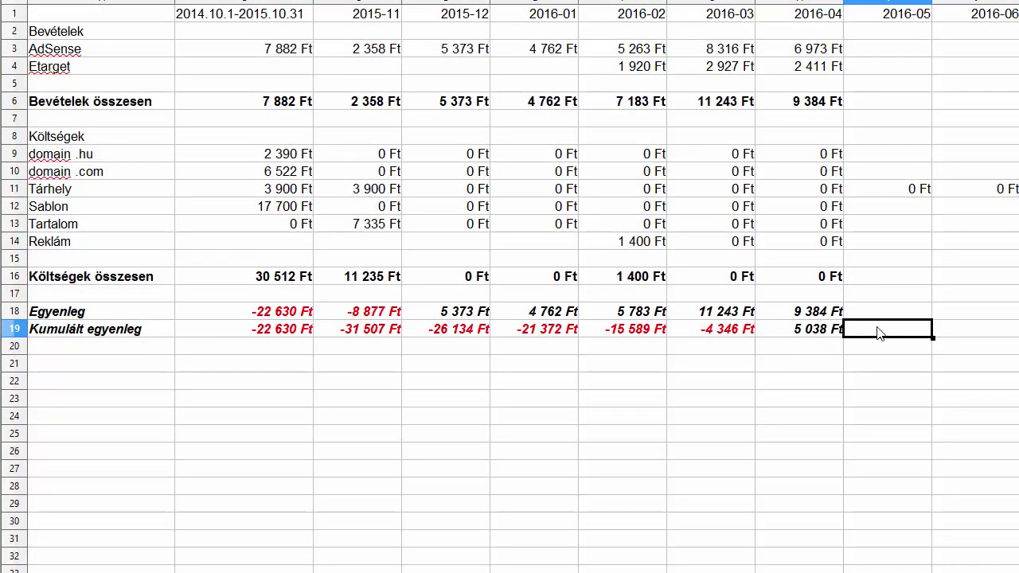
pyautogui.press('Left')
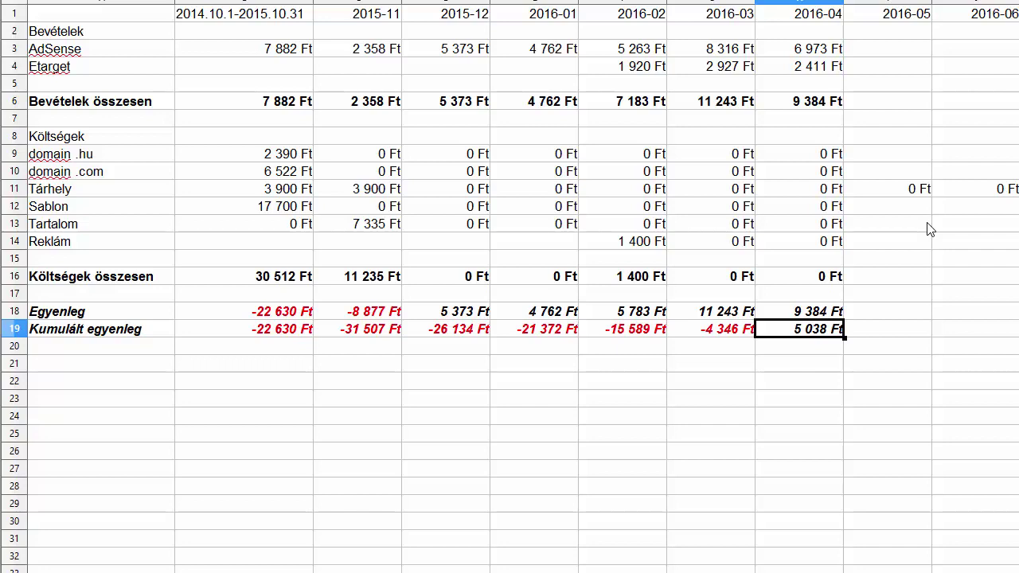
pyautogui.press('Right')
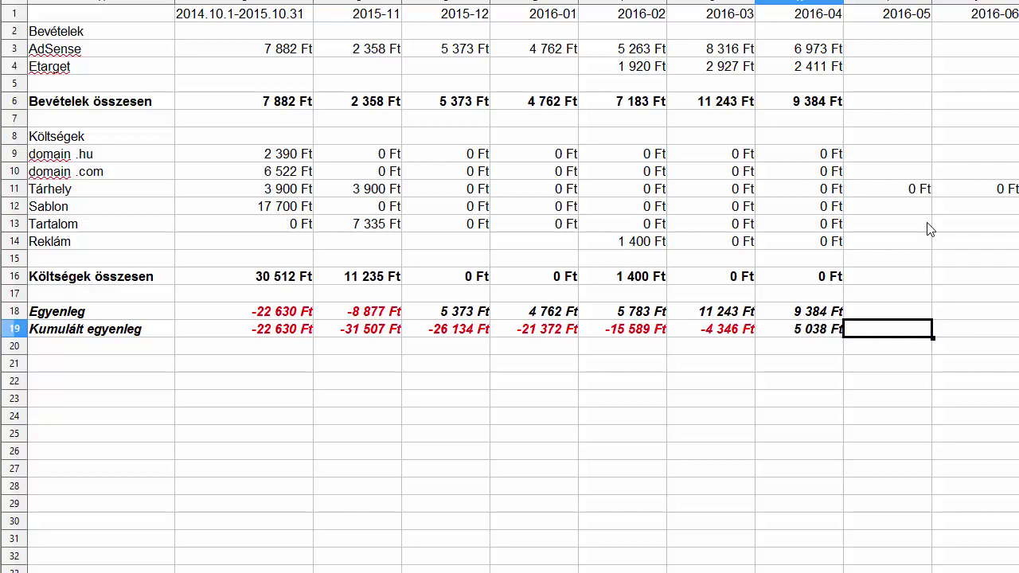
# Check the two May 2016 AdSense earnings reports for kemenytojas.com and enter =2045 as the 2016-05 AdSense income in Calc
pyautogui.hotkey('ctrl', 'Up')
pyautogui.hotkey('ctrl', 'Up')
pyautogui.press('Down')
pyautogui.press('Down')
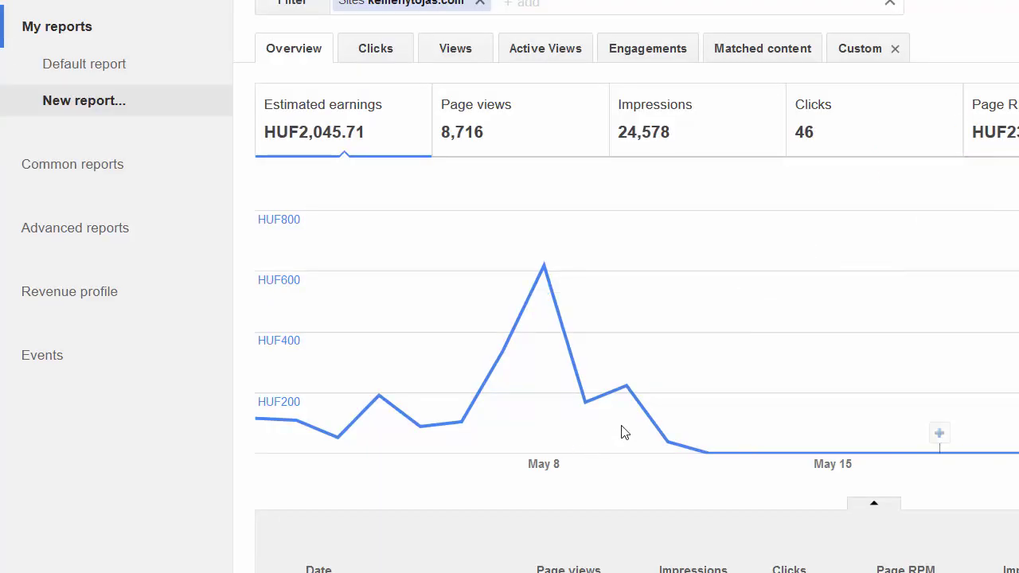
pyautogui.moveTo(696, 455)
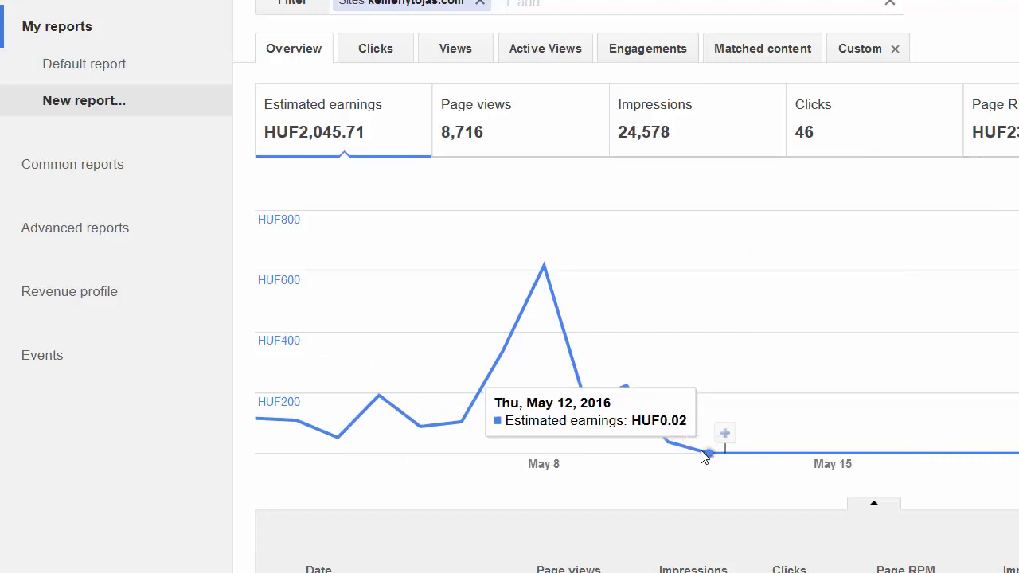
pyautogui.moveTo(748, 456)
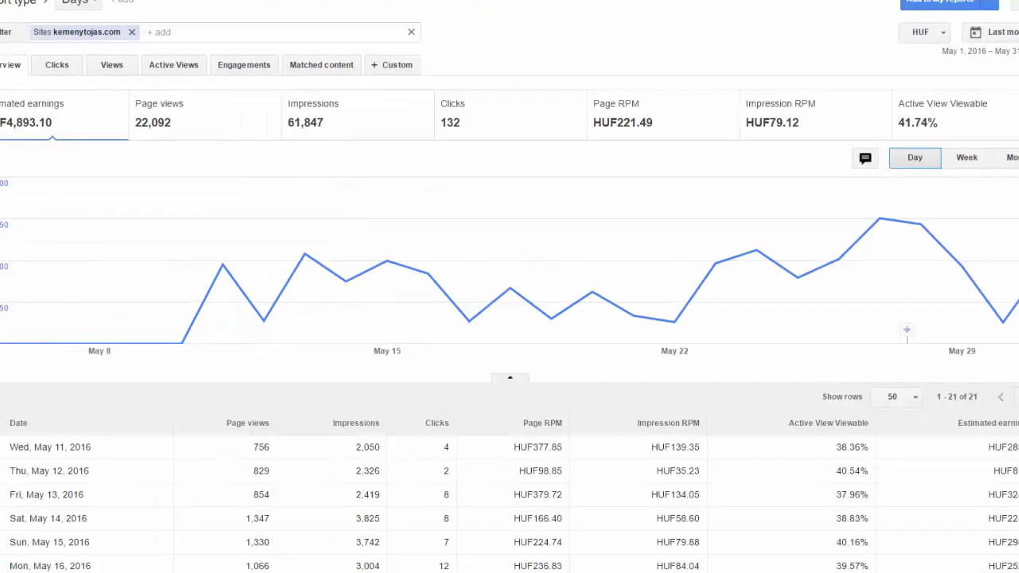
pyautogui.moveTo(209, 287)
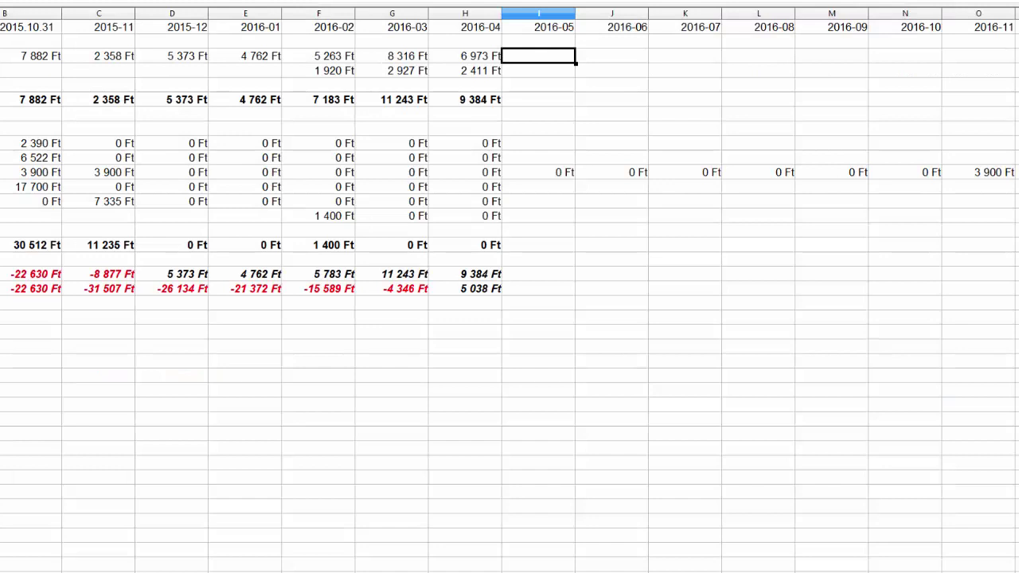
pyautogui.write('=2045+')
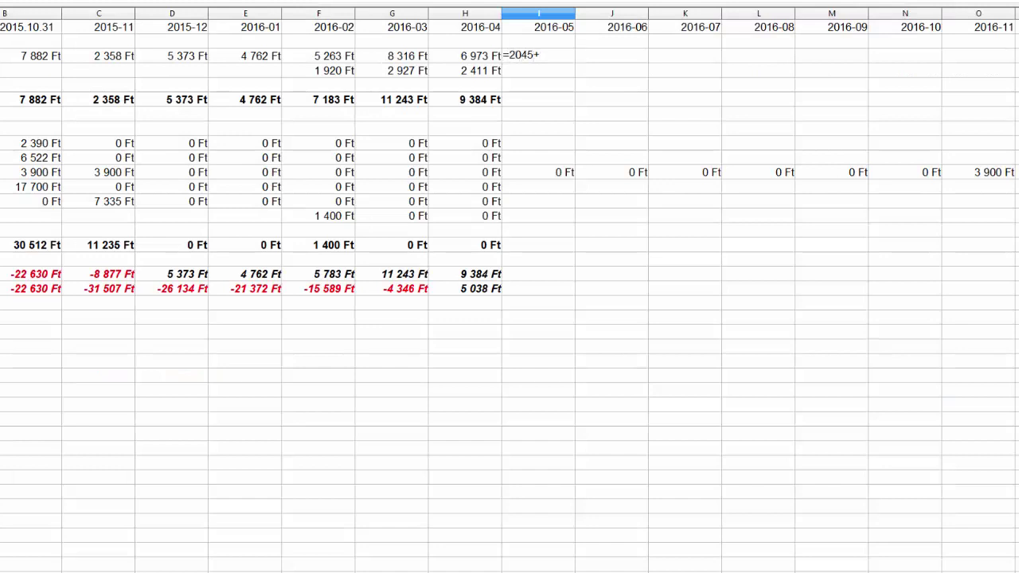
pyautogui.press('BackSpace')
pyautogui.press('Return')
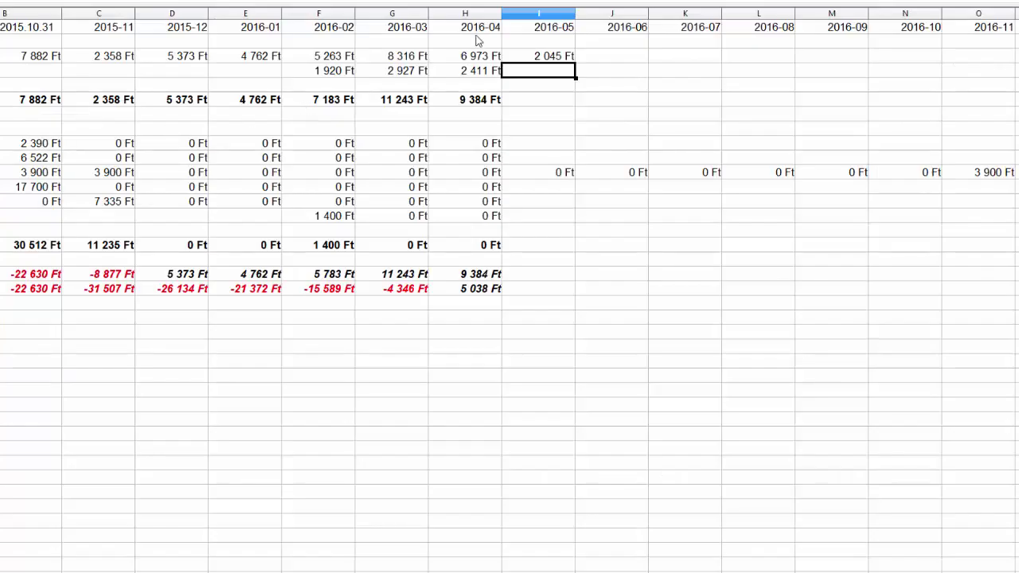
# Extend the 2016-05 AdSense income formula to =2045+4893
pyautogui.press('Up')
pyautogui.press('F2')
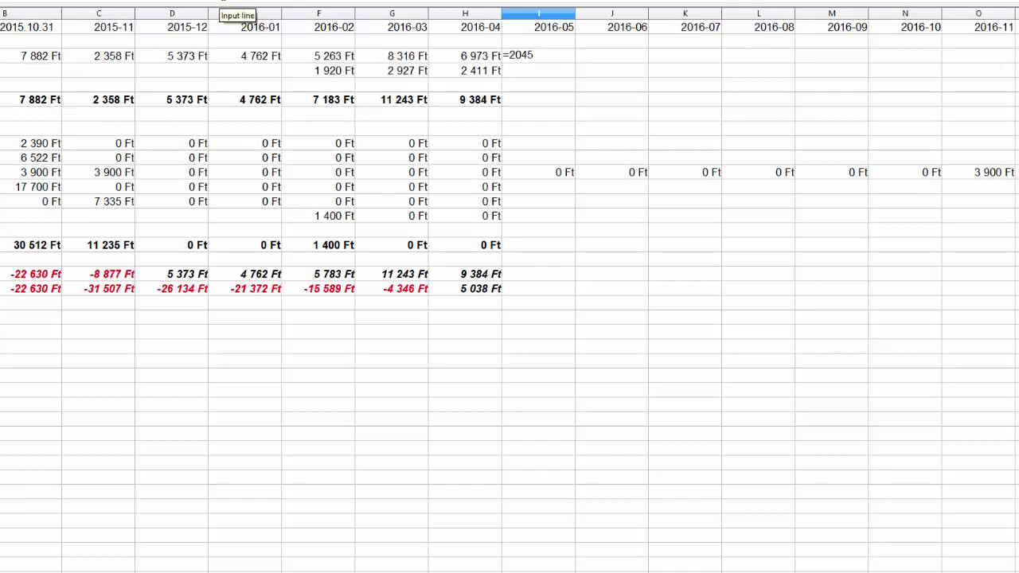
pyautogui.write('+4893')
pyautogui.press('Return')
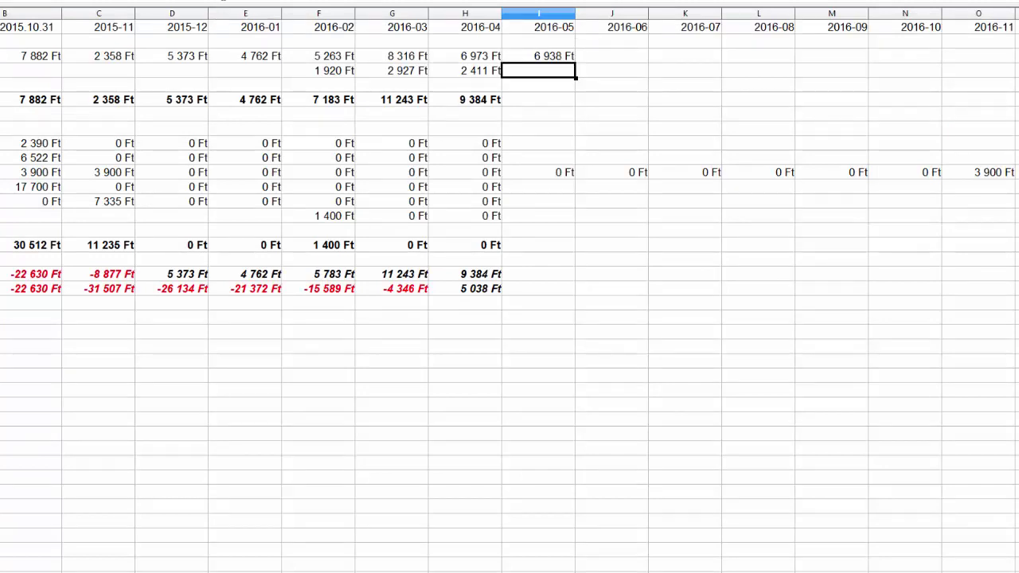
pyautogui.press('Up')
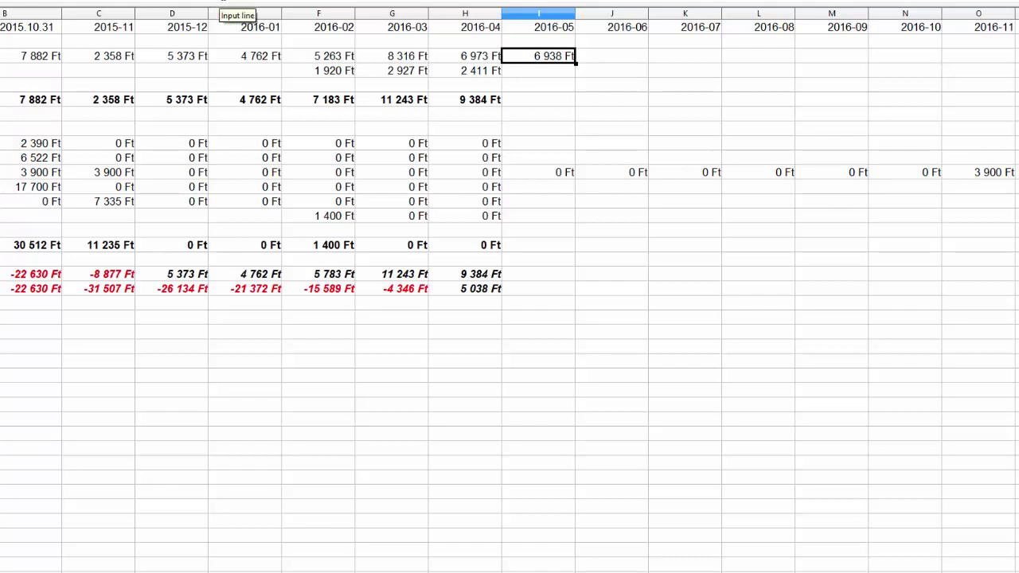
pyautogui.press('Down')
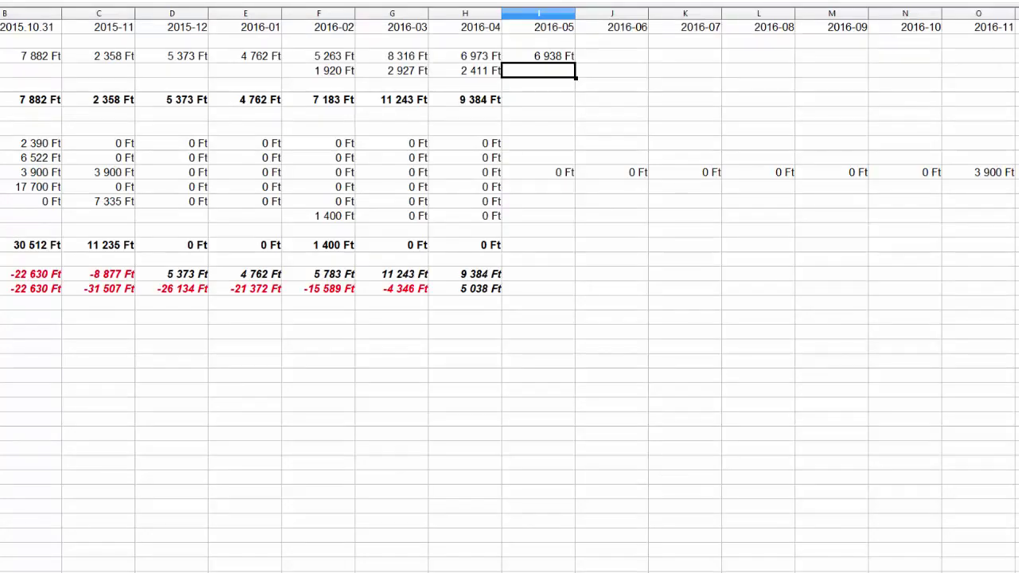
# Check kemenytojas.com's May 2016 commission in the Etarget statistics and enter 2960 as the 2016-05 Etarget income in Calc
pyautogui.click(538, 55)
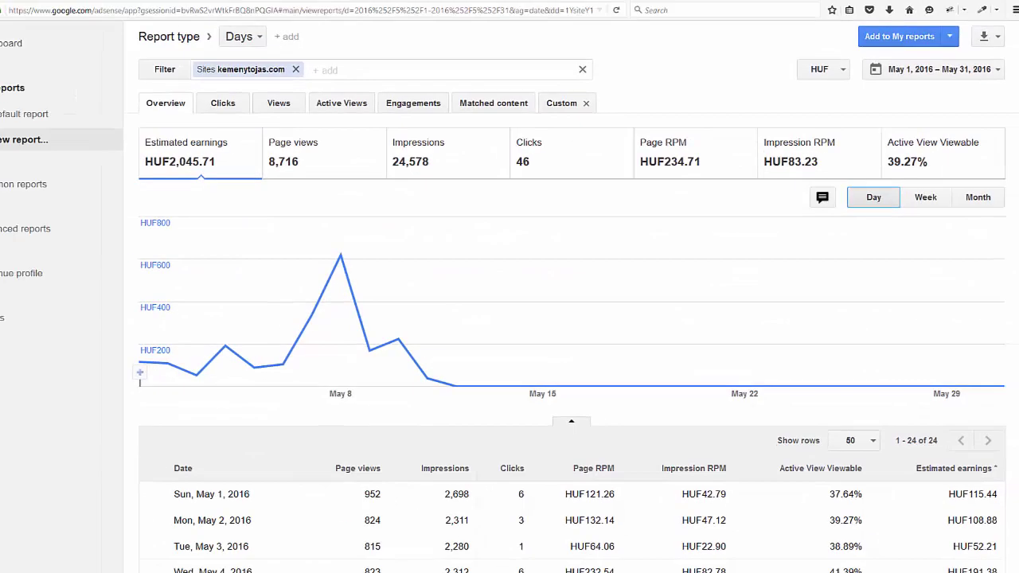
pyautogui.click(165, 8)
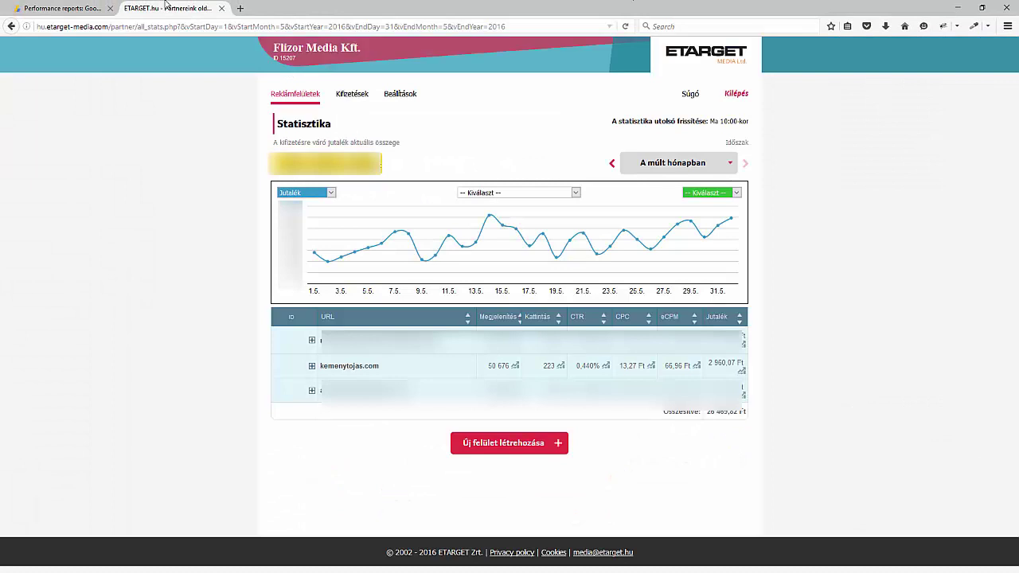
pyautogui.hotkey('alt', 'Tab')
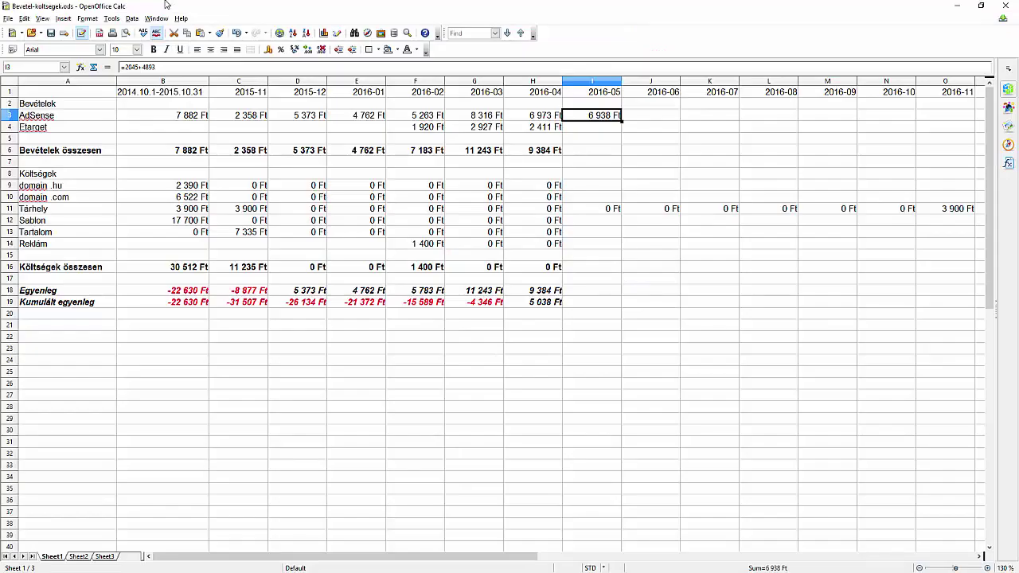
pyautogui.press('Down')
pyautogui.write('2960')
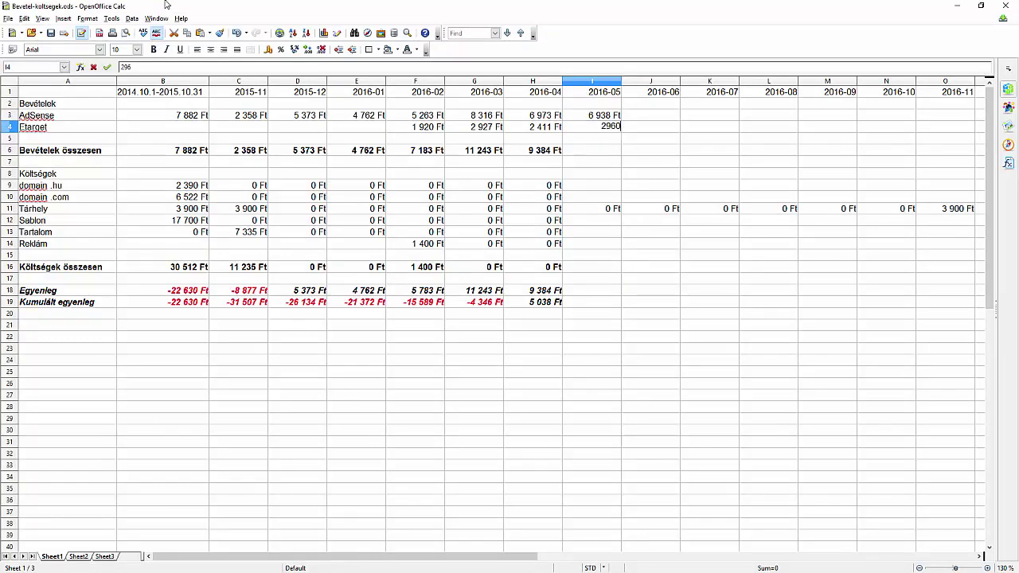
pyautogui.press('Return')
# Copy the total income formula (Bevételek összesen) from the 2016-04 column into the 2016-05 column
pyautogui.press('Return')
pyautogui.press('Left')
pyautogui.hotkey('ctrl', 'c')
pyautogui.press('Right')
pyautogui.hotkey('ctrl', 'v')
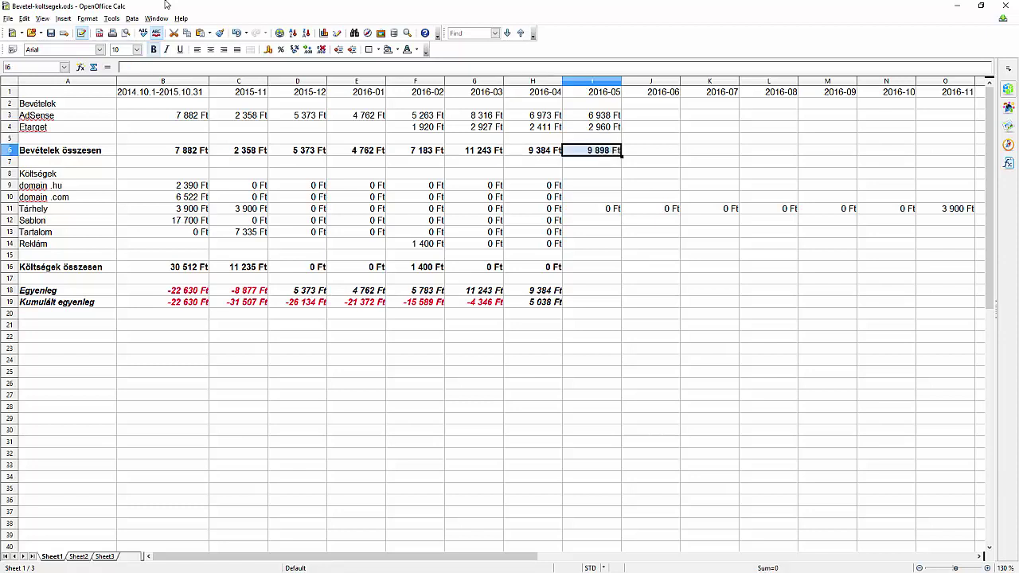
pyautogui.press('Return')
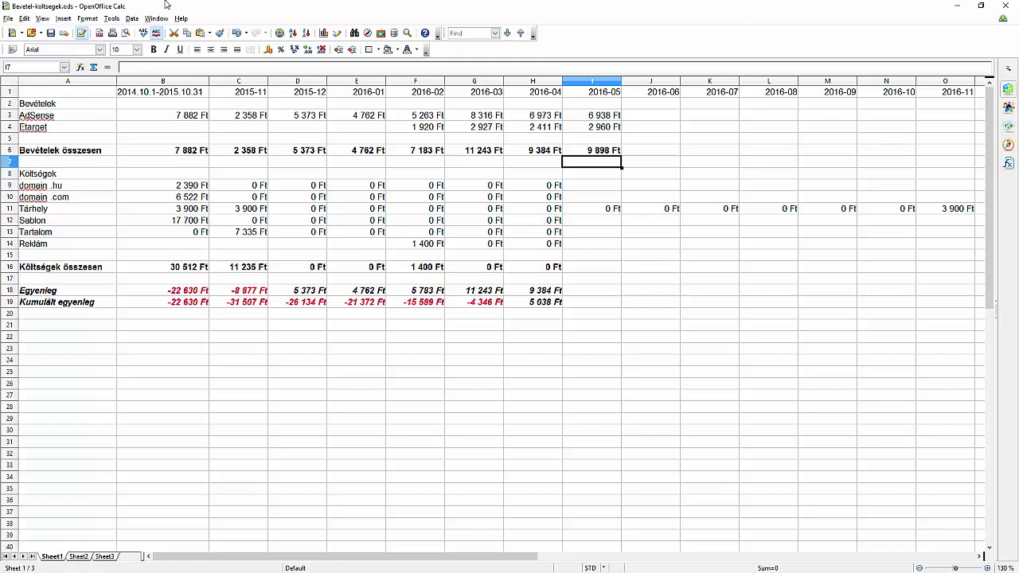
# Enter 0 as the 2016-05 domain .hu, domain .com, Sablon and Tartalom costs and save the spreadsheet
pyautogui.press('Down')
pyautogui.press('Down')
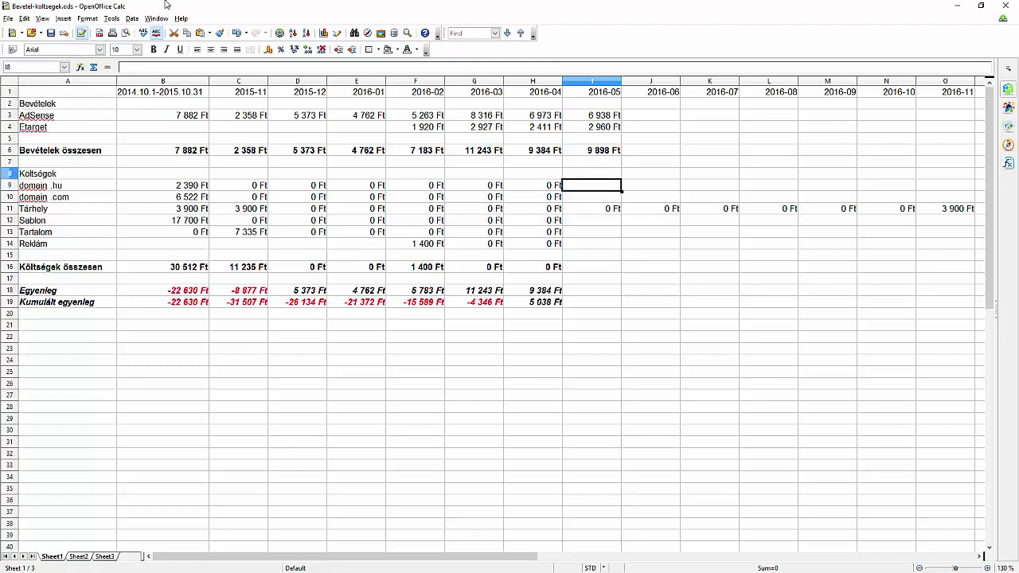
pyautogui.write('0')
pyautogui.press('Return')
pyautogui.write('0')
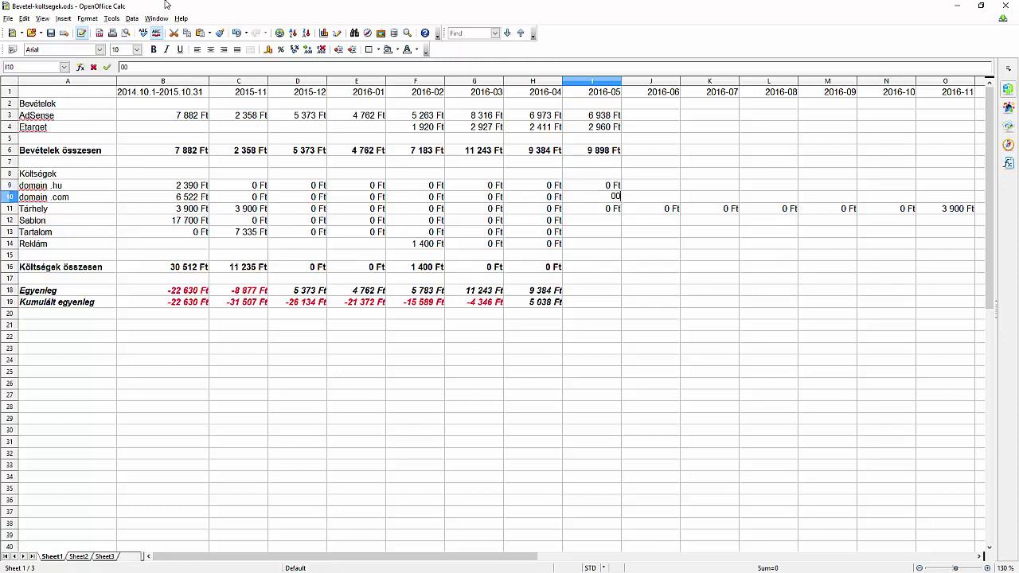
pyautogui.press('Return')
pyautogui.press('Return')
pyautogui.write('0')
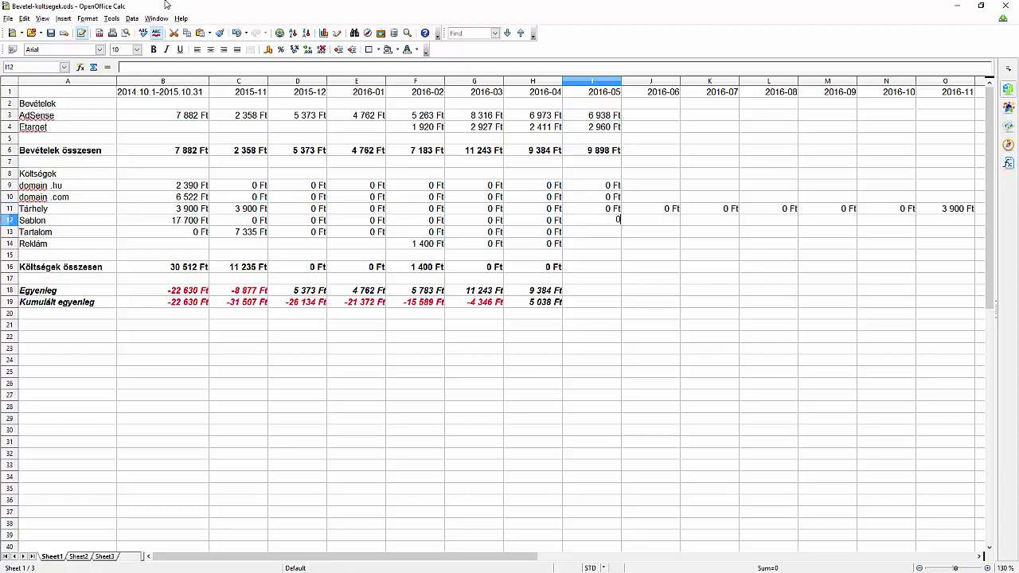
pyautogui.press('Return')
pyautogui.write('0')
pyautogui.press('Return')
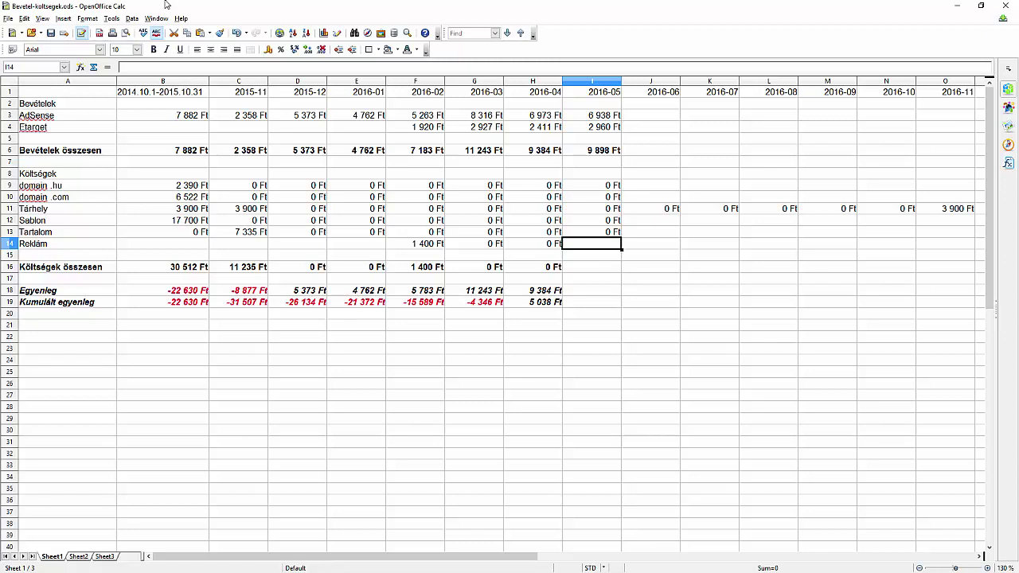
pyautogui.hotkey('ctrl', 's')
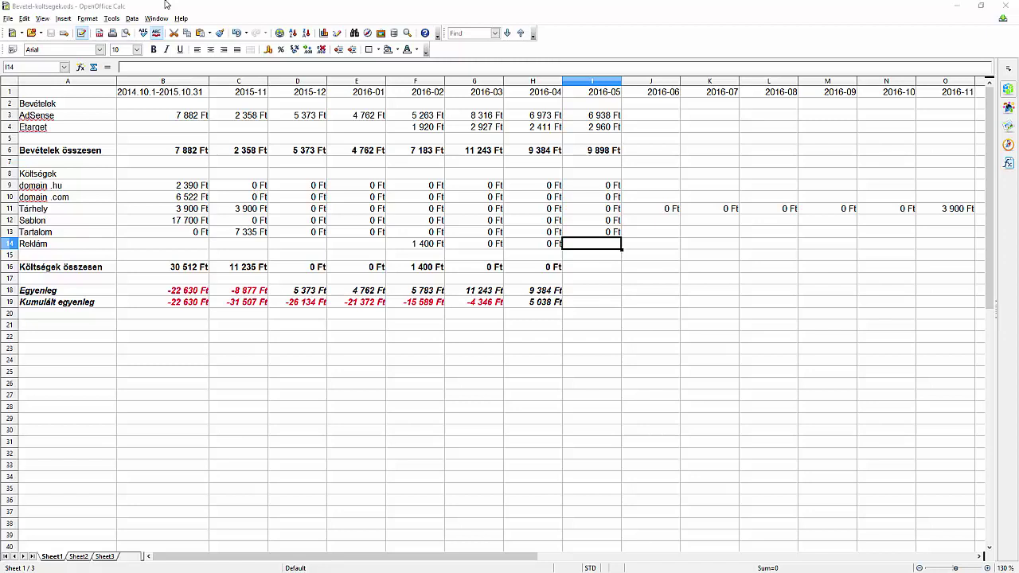
# Switch to Facebook Ads Manager, review the "Idén eddig több, mint 13.000 alkalommal..." campaign's spending and open its promoted post
pyautogui.hotkey('alt', 'Tab')
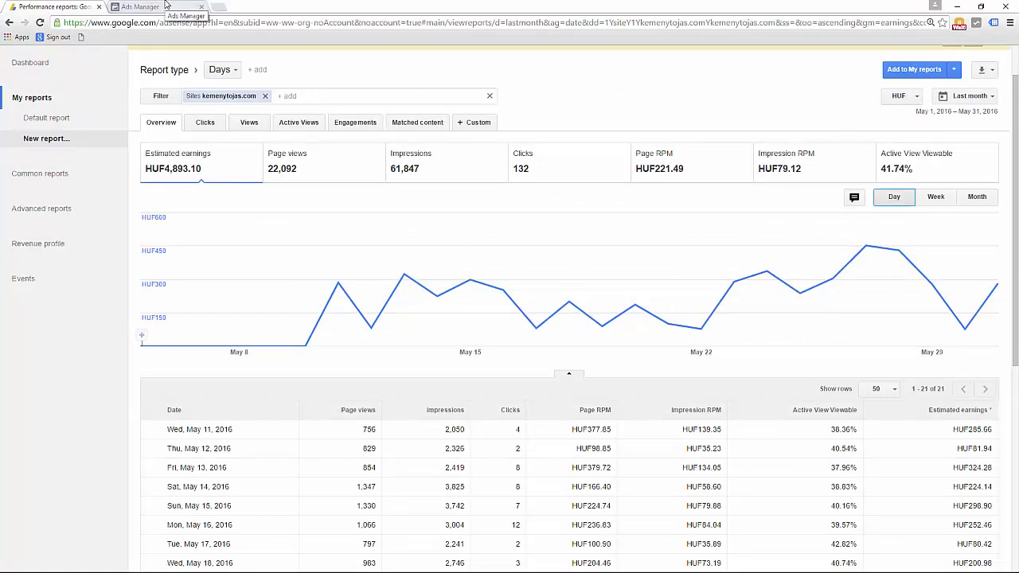
pyautogui.click(165, 6)
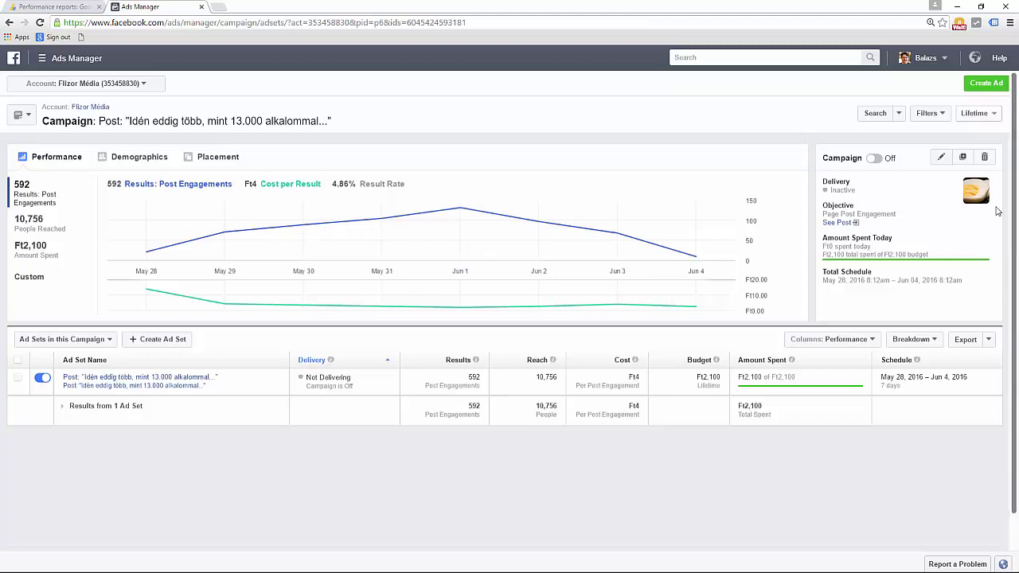
pyautogui.click(844, 228)
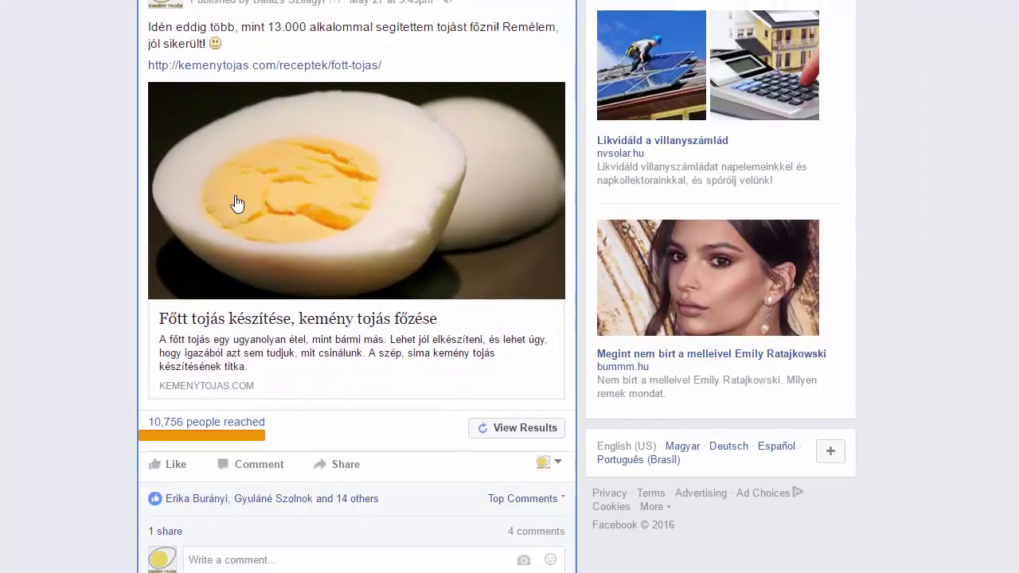
# Open the boiled egg recipe page linked in the post, examine its content and ad placements, and close the cookbook pop-up
pyautogui.click(297, 70)
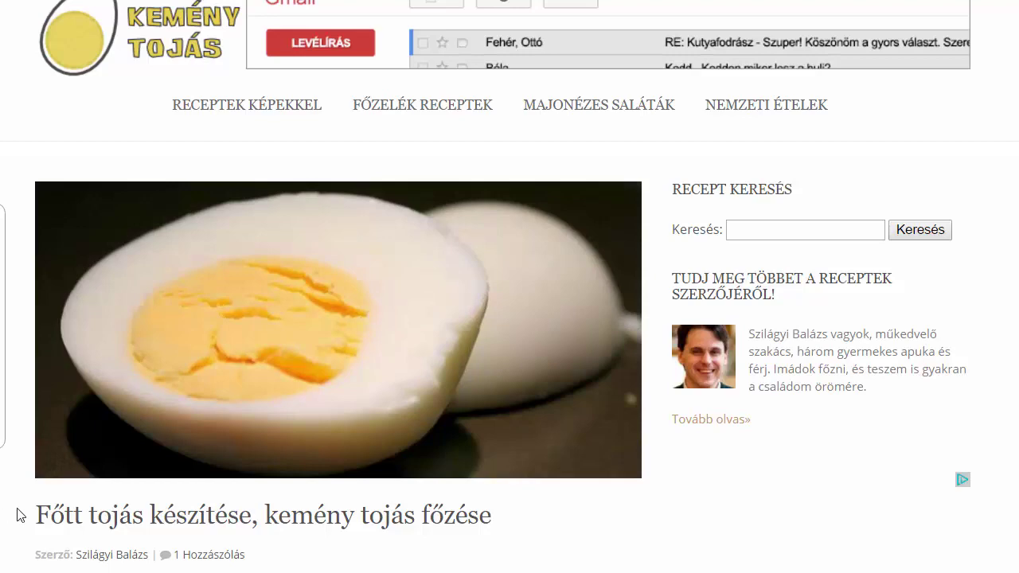
pyautogui.scroll(-1, 18, 515)
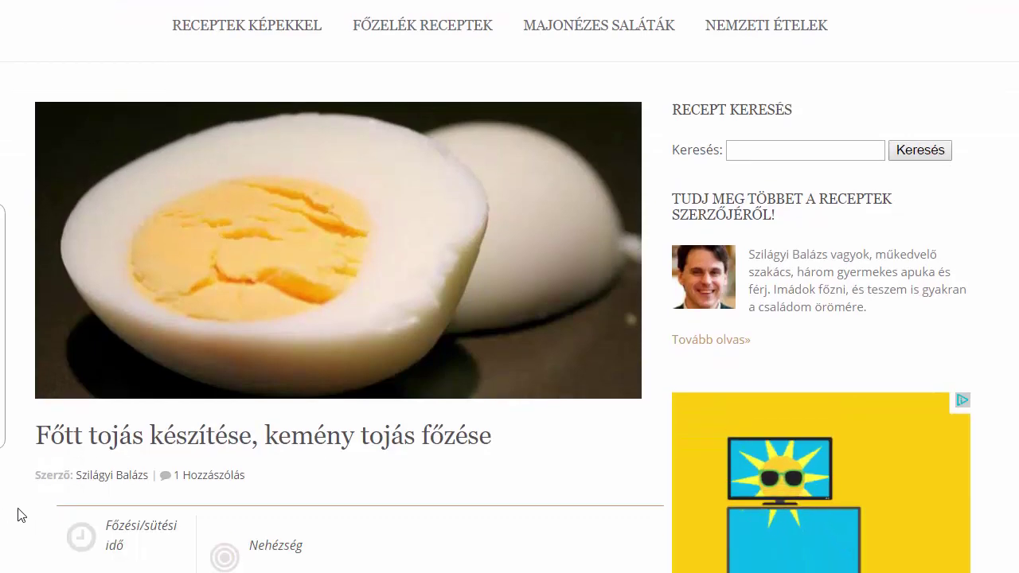
pyautogui.scroll(-2, 18, 515)
pyautogui.scroll(-8, 18, 515)
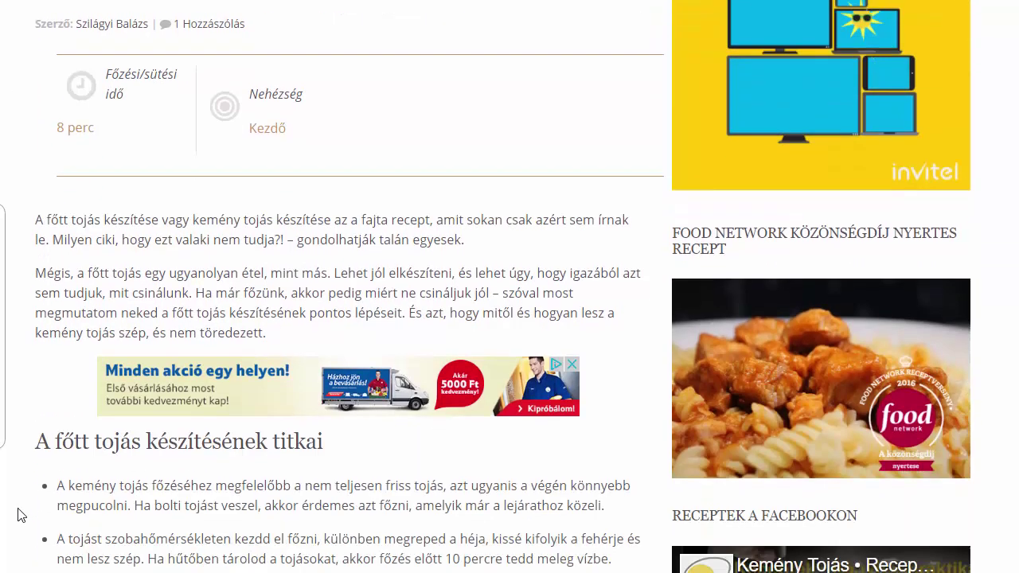
pyautogui.scroll(-6, 17, 515)
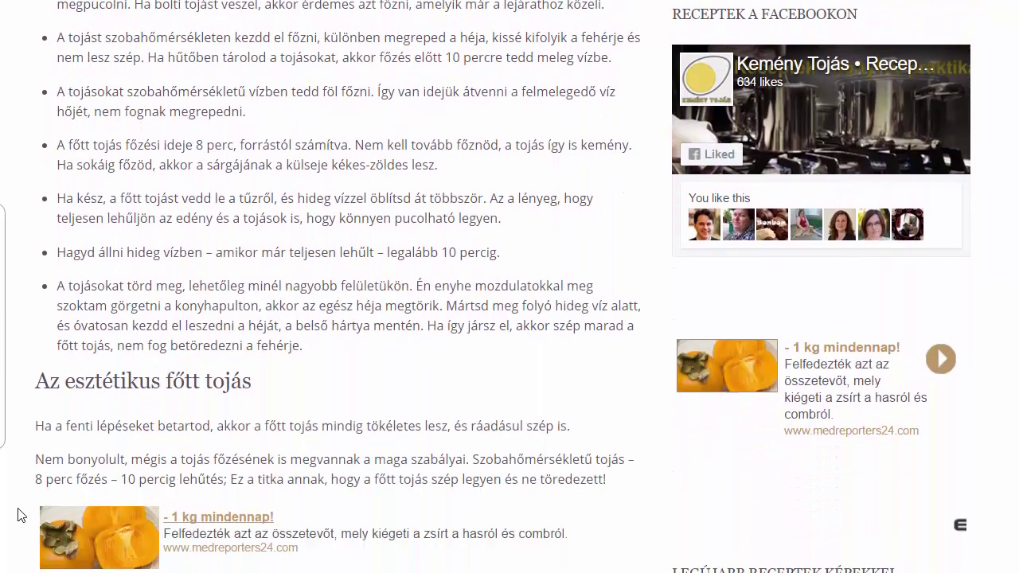
pyautogui.scroll(-4, 22, 509)
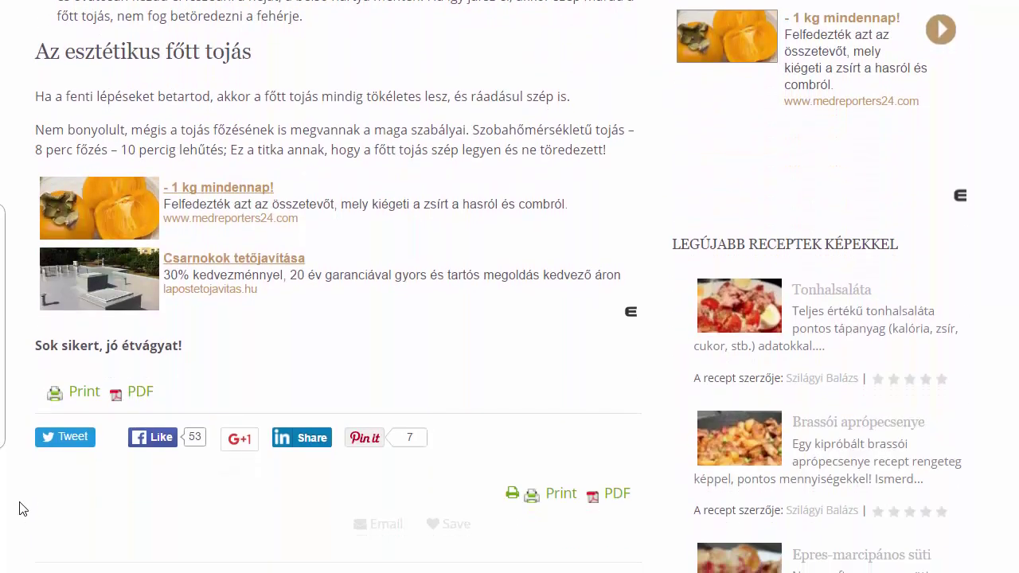
pyautogui.scroll(18, 22, 510)
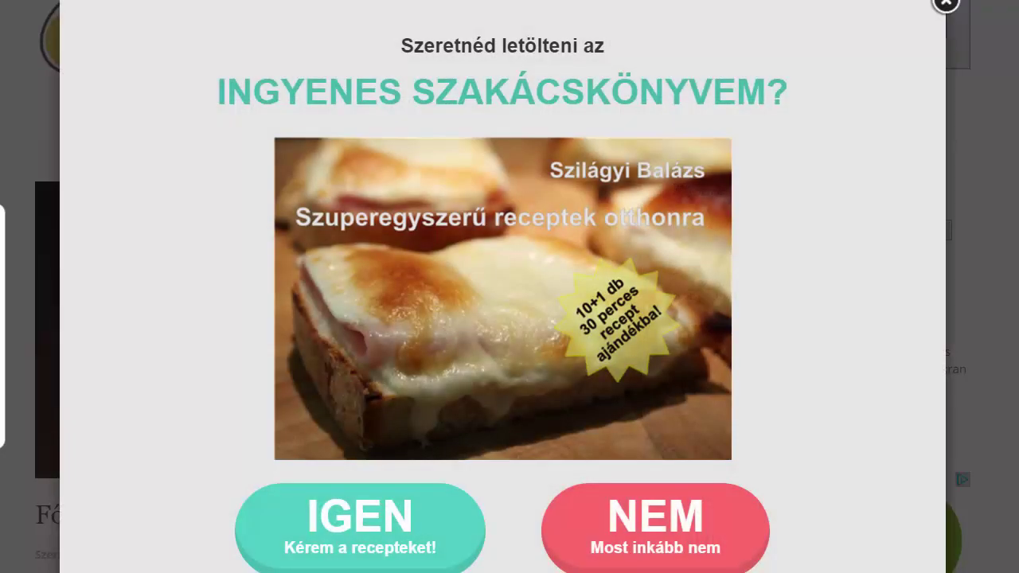
pyautogui.click(948, 5)
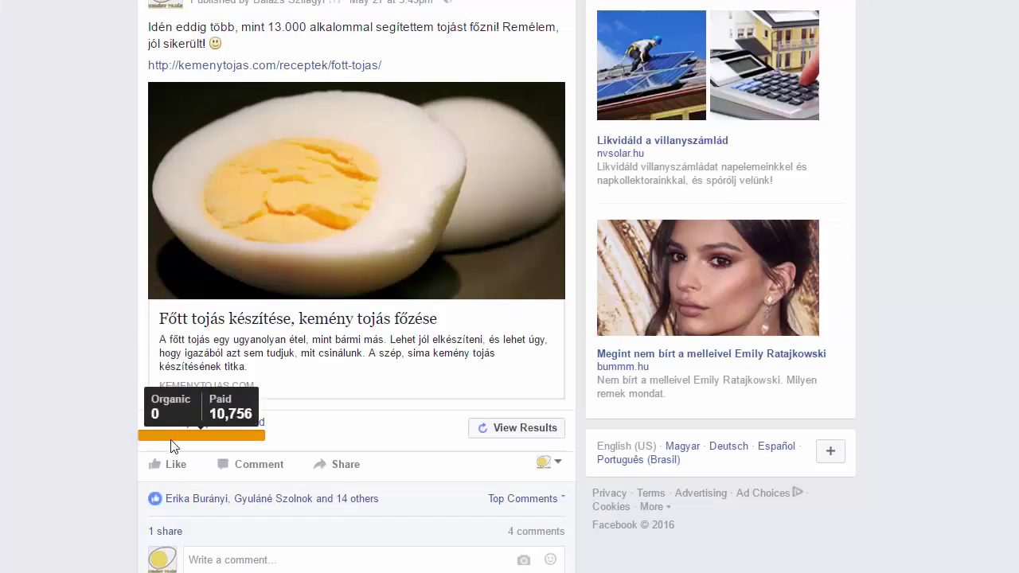
# Switch back to Calc and enter 2100 as the 2016-05 advertising cost (Reklám)
pyautogui.click(472, 438)
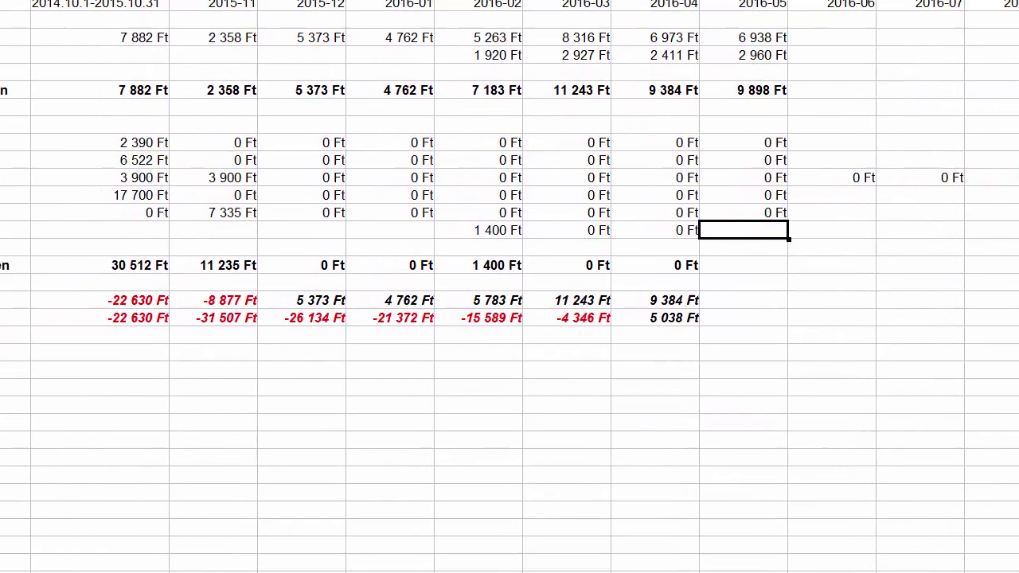
pyautogui.write('2 100')
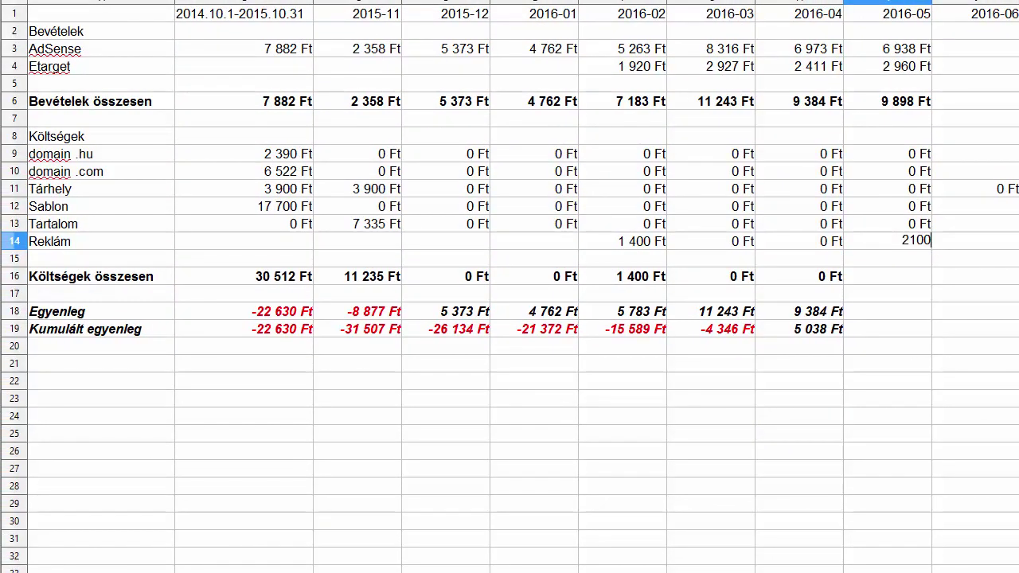
pyautogui.press('Return')
# Copy the total costs formula (Költségek összesen) from the 2016-04 column into the 2016-05 column
pyautogui.click(888, 276)
pyautogui.click(799, 277)
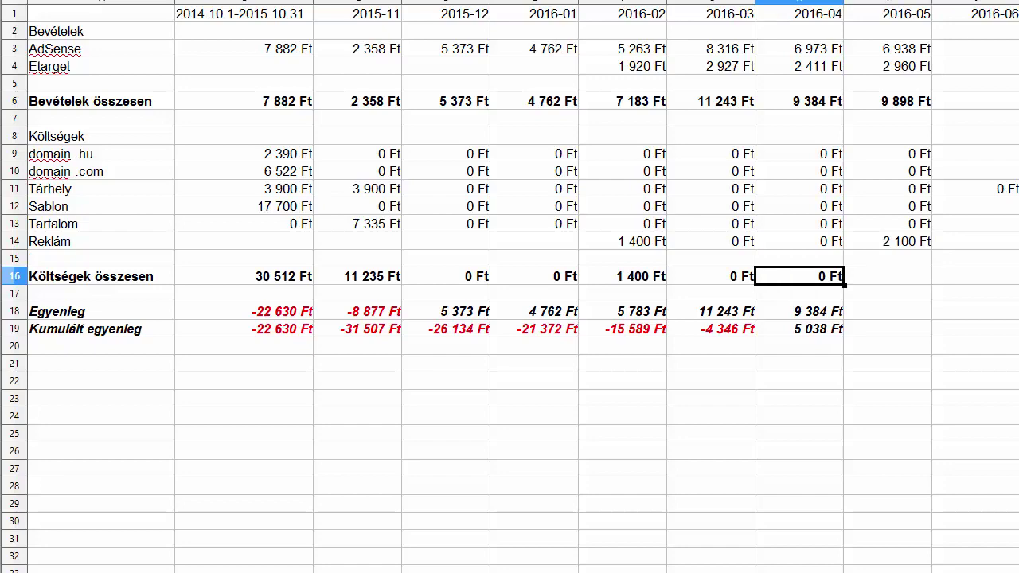
pyautogui.click(887, 276)
pyautogui.hotkey('ctrl', 'v')
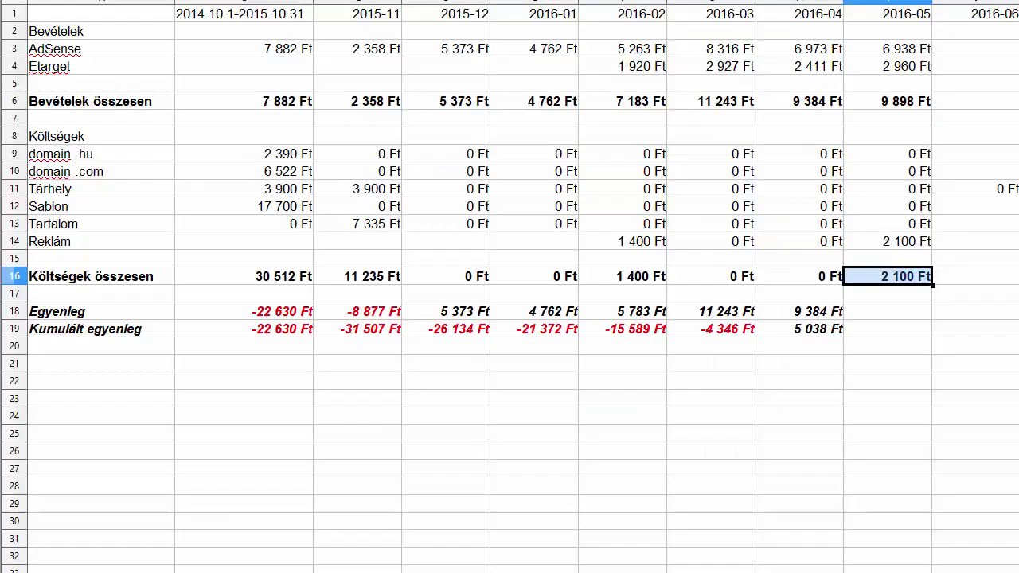
# Copy the Egyenleg and Kumulált egyenleg formulas from the 2016-04 column into the 2016-05 column
pyautogui.click(888, 311)
pyautogui.click(799, 311)
pyautogui.hotkey('ctrl', 'c')
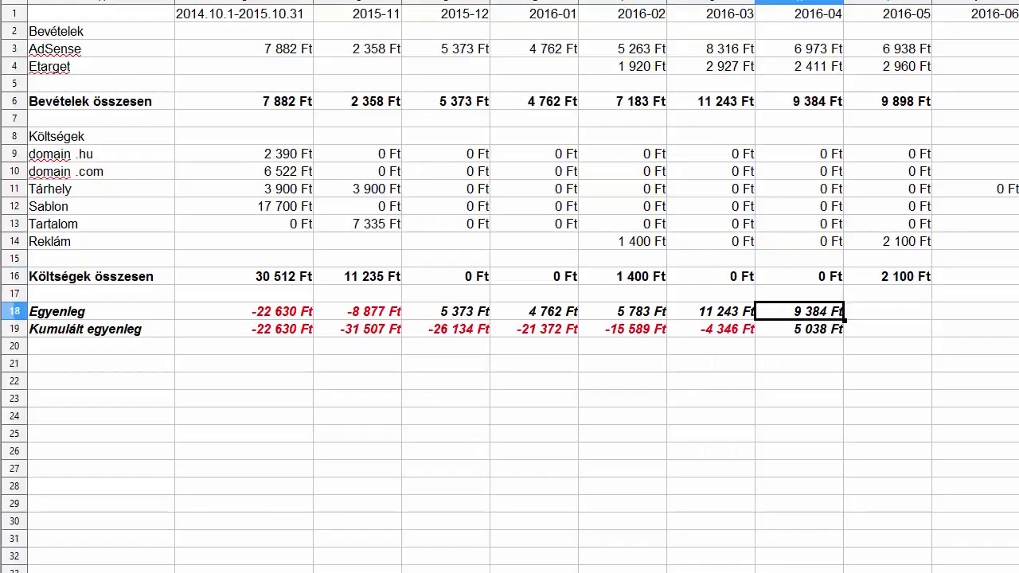
pyautogui.click(887, 312)
pyautogui.hotkey('ctrl', 'v')
pyautogui.click(799, 329)
pyautogui.hotkey('ctrl', 'c')
pyautogui.click(888, 329)
pyautogui.hotkey('ctrl', 'v')
pyautogui.click(887, 293)
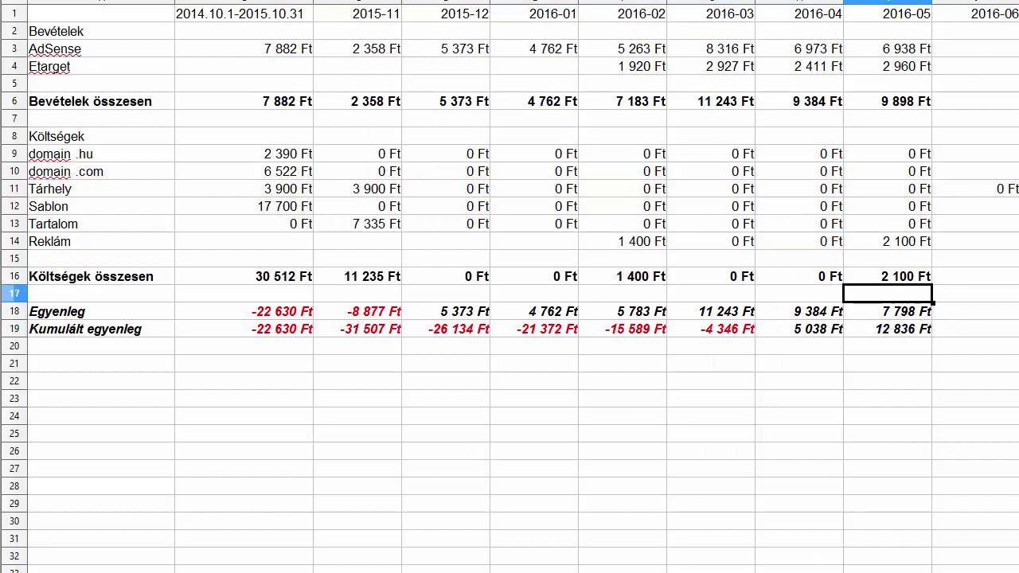
pyautogui.click(887, 259)
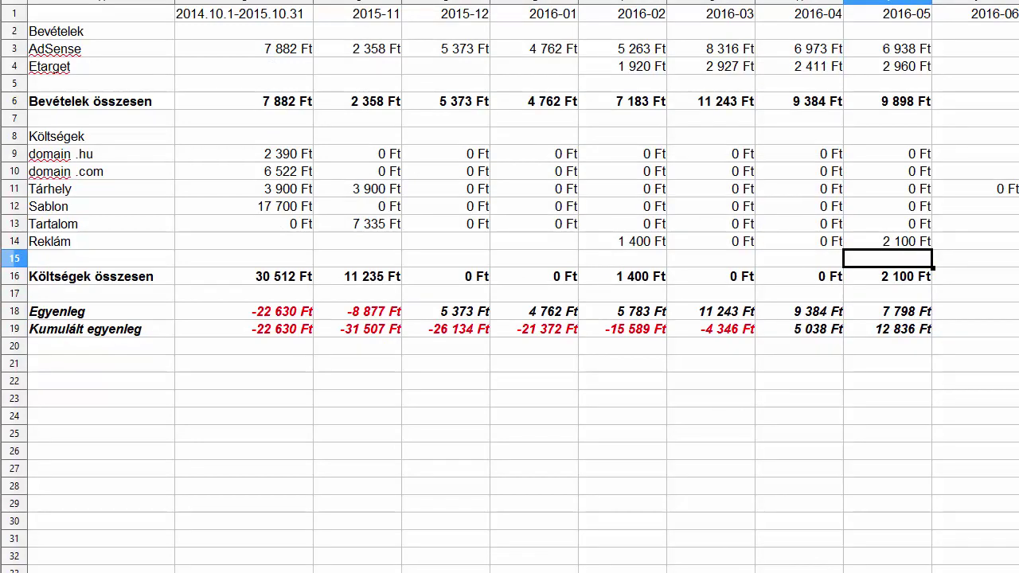